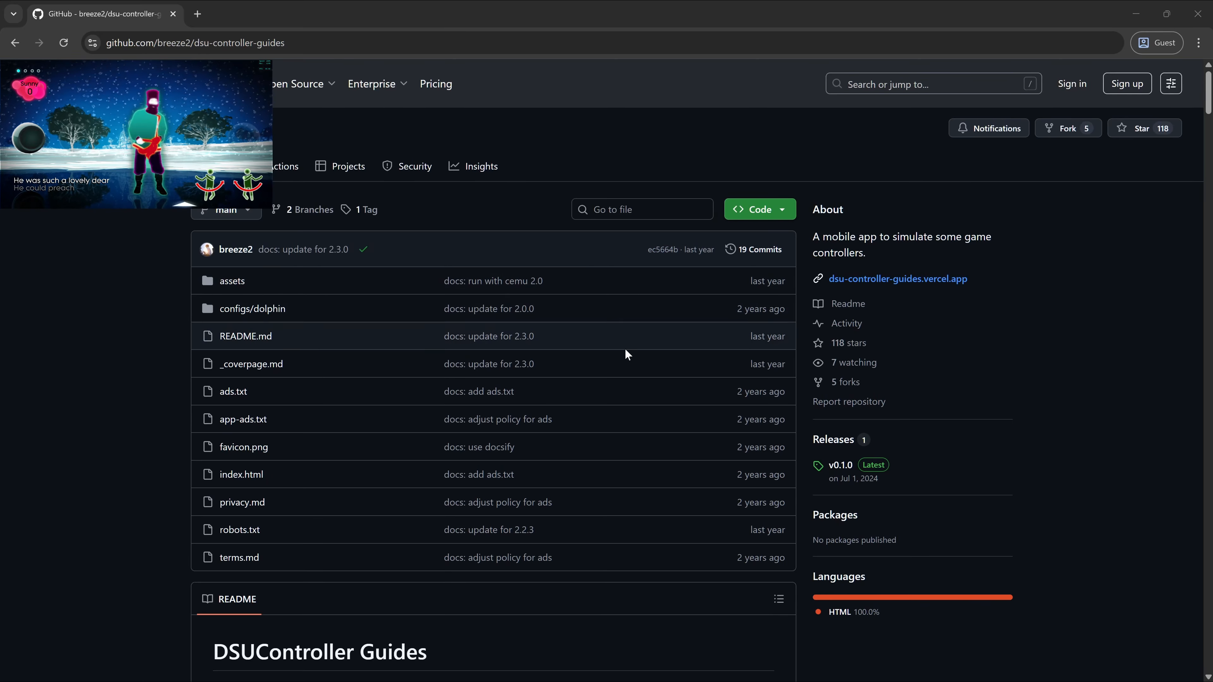
# - Scroll the GitHub README past the Dolphin setup steps to FAQ question 3 on the Wii Nunchuk
pyautogui.scroll(-5, 625, 351)
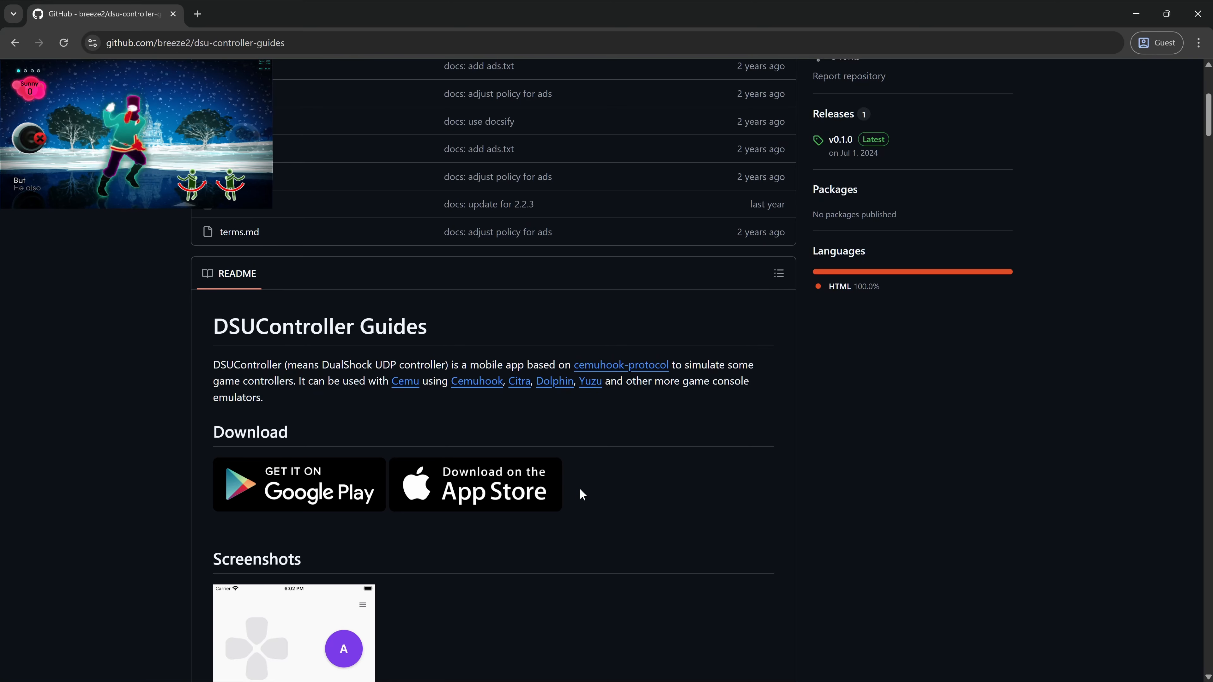
pyautogui.scroll(-8, 581, 495)
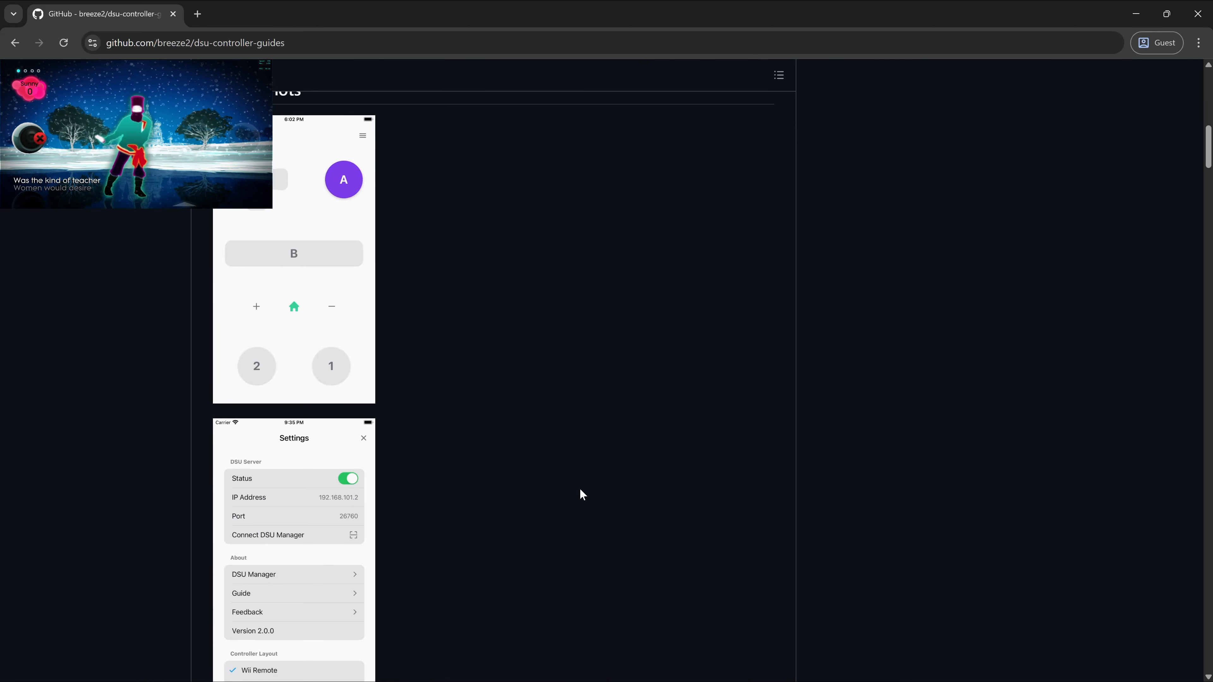
pyautogui.scroll(-2, 581, 495)
pyautogui.scroll(-2, 552, 448)
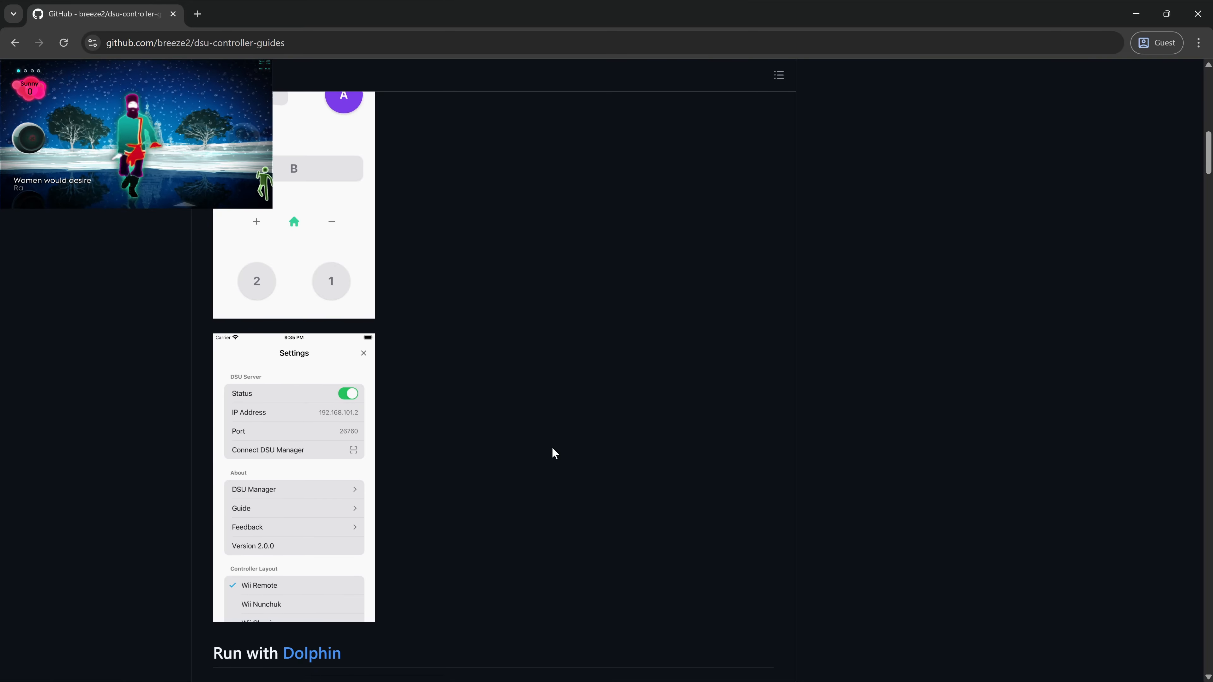
pyautogui.scroll(-4, 554, 453)
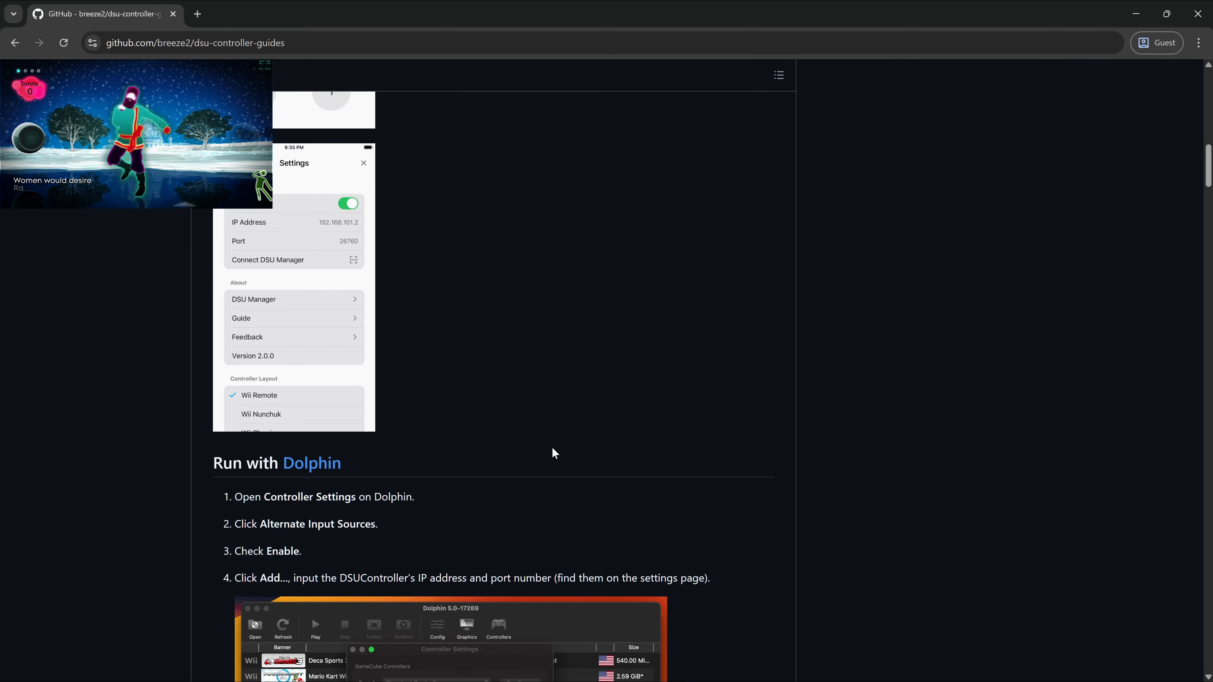
pyautogui.scroll(-4, 783, 460)
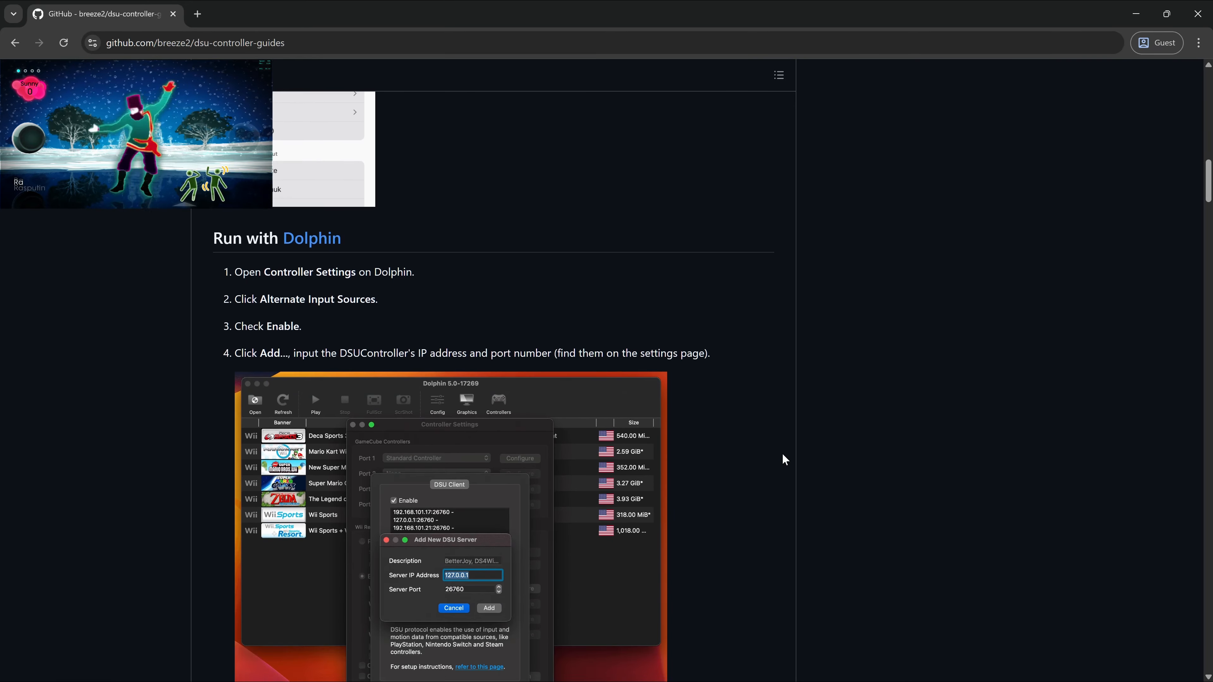
pyautogui.scroll(-2, 782, 455)
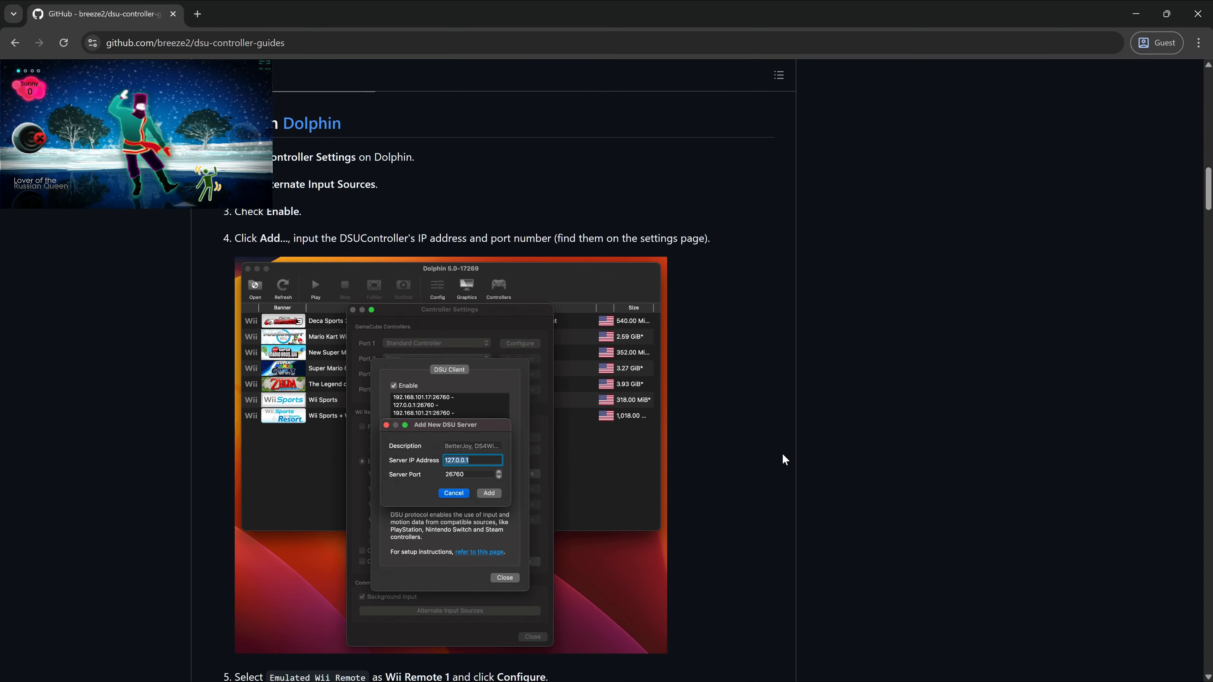
pyautogui.scroll(-4, 783, 455)
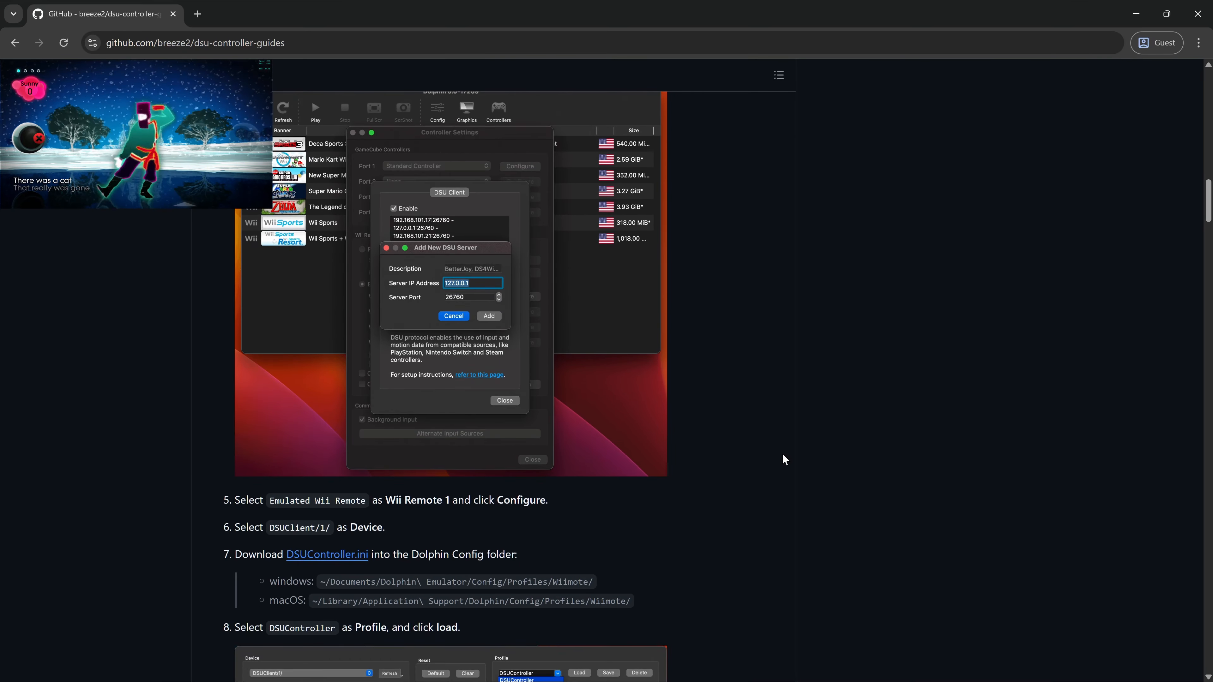
pyautogui.scroll(-3, 782, 455)
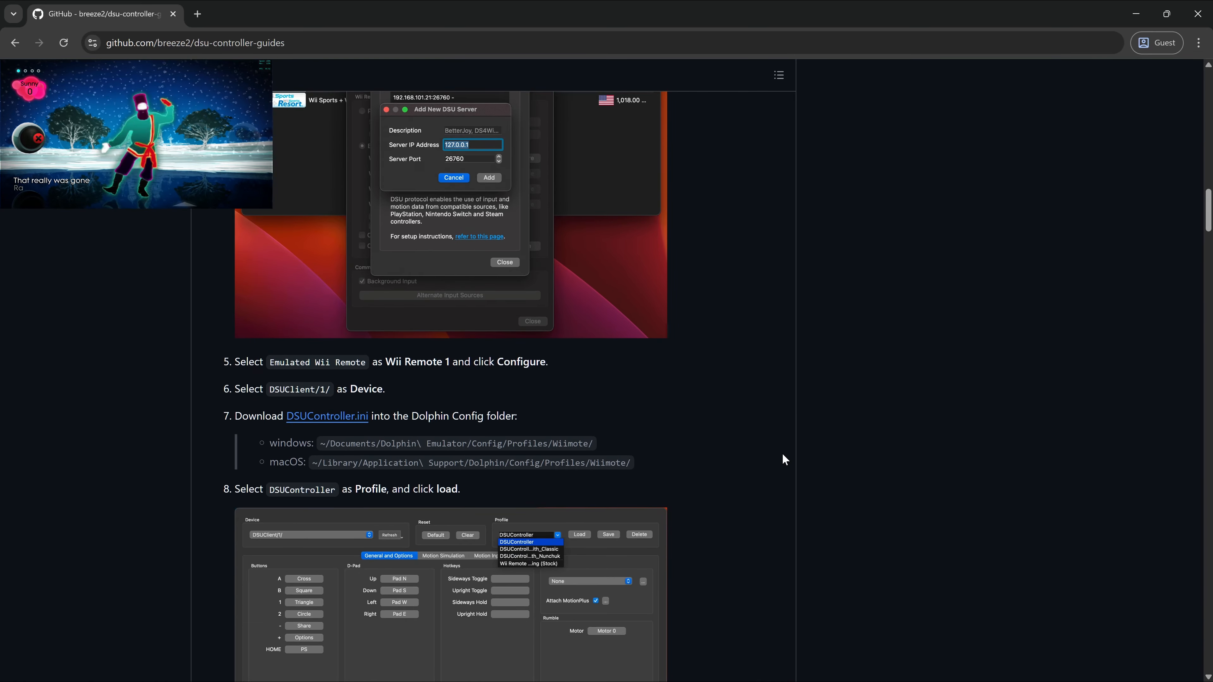
pyautogui.scroll(-3, 783, 454)
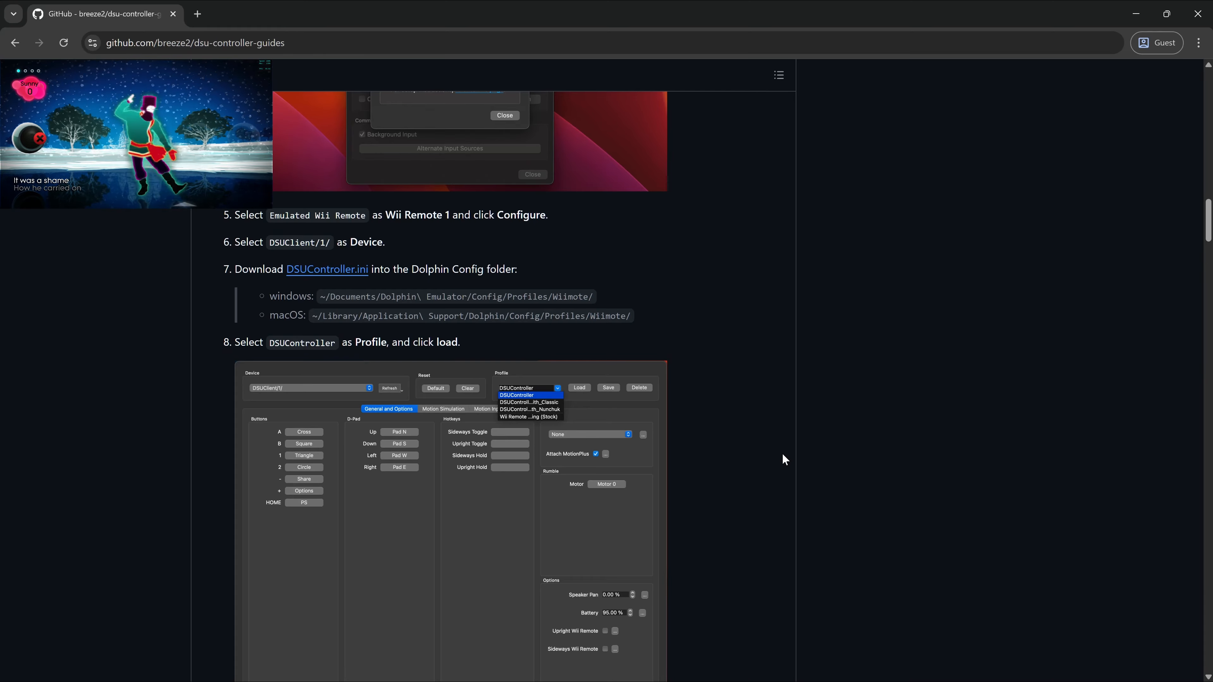
pyautogui.scroll(-8, 782, 455)
pyautogui.scroll(-2, 783, 458)
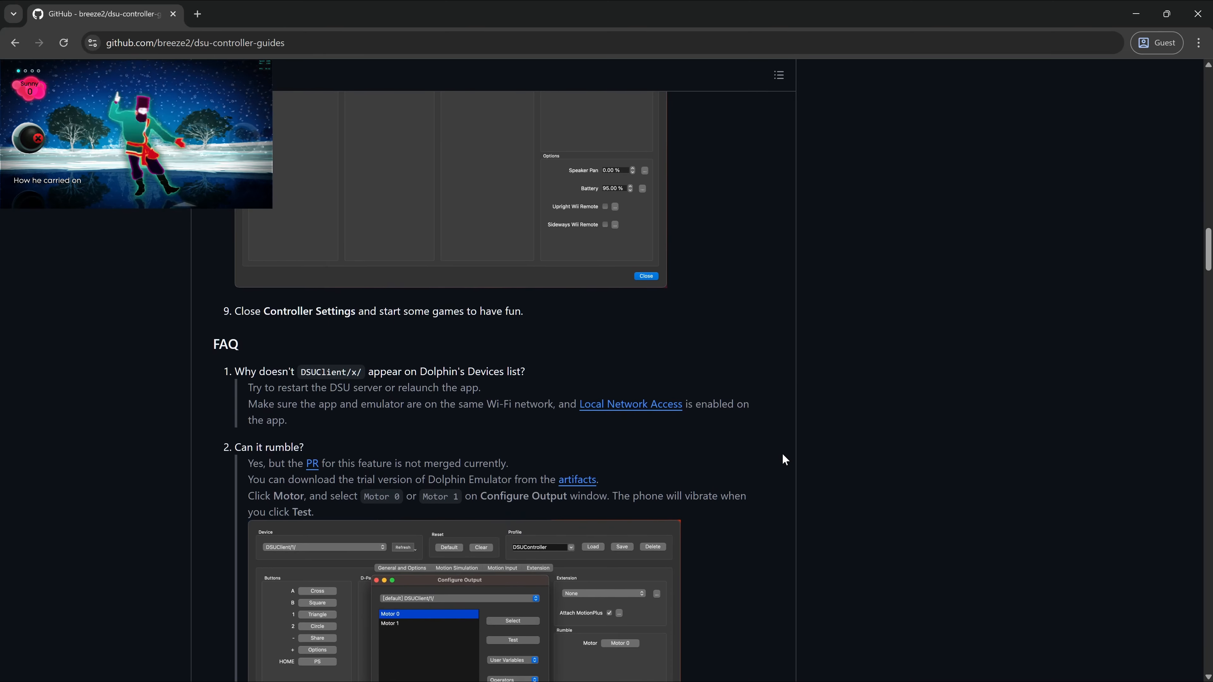
pyautogui.scroll(-2, 893, 497)
pyautogui.scroll(-3, 893, 494)
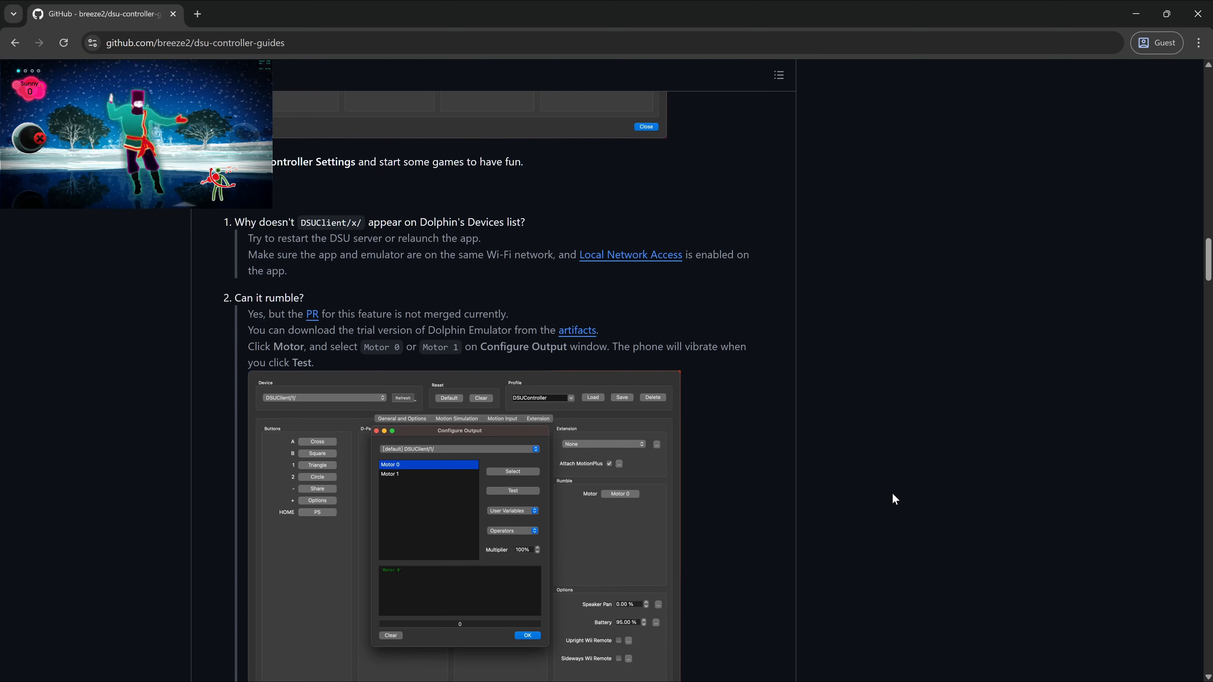
pyautogui.scroll(-3, 892, 494)
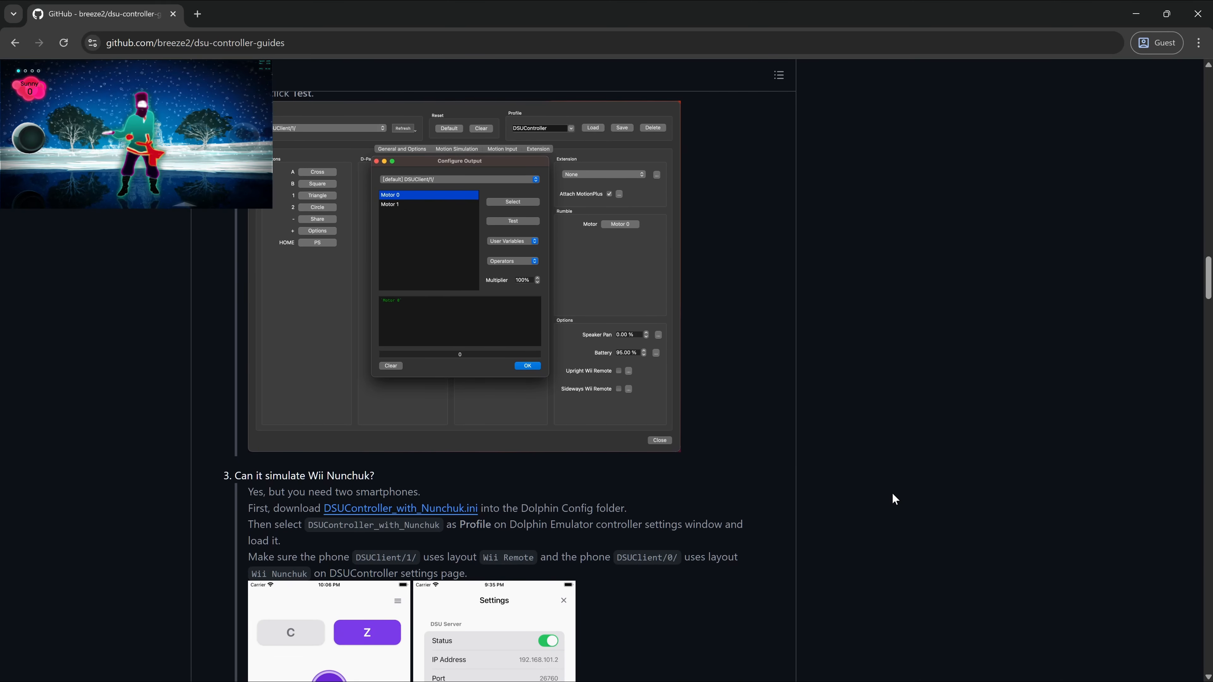
pyautogui.scroll(-3, 892, 494)
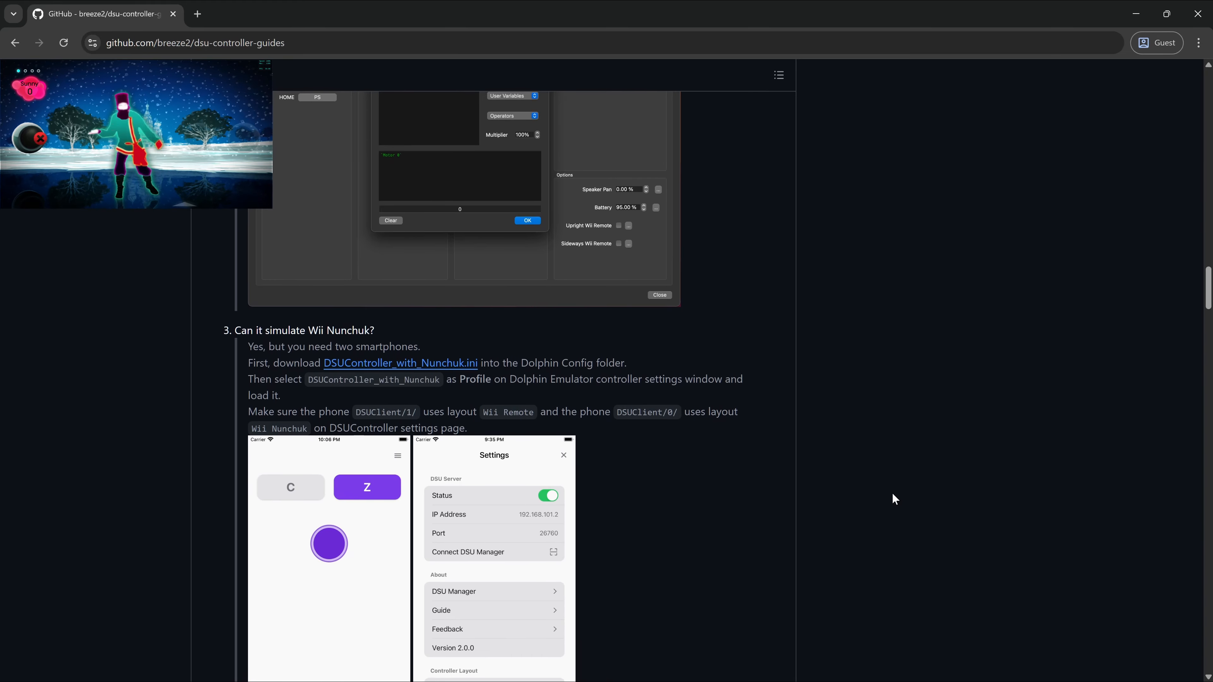
pyautogui.scroll(-2, 893, 494)
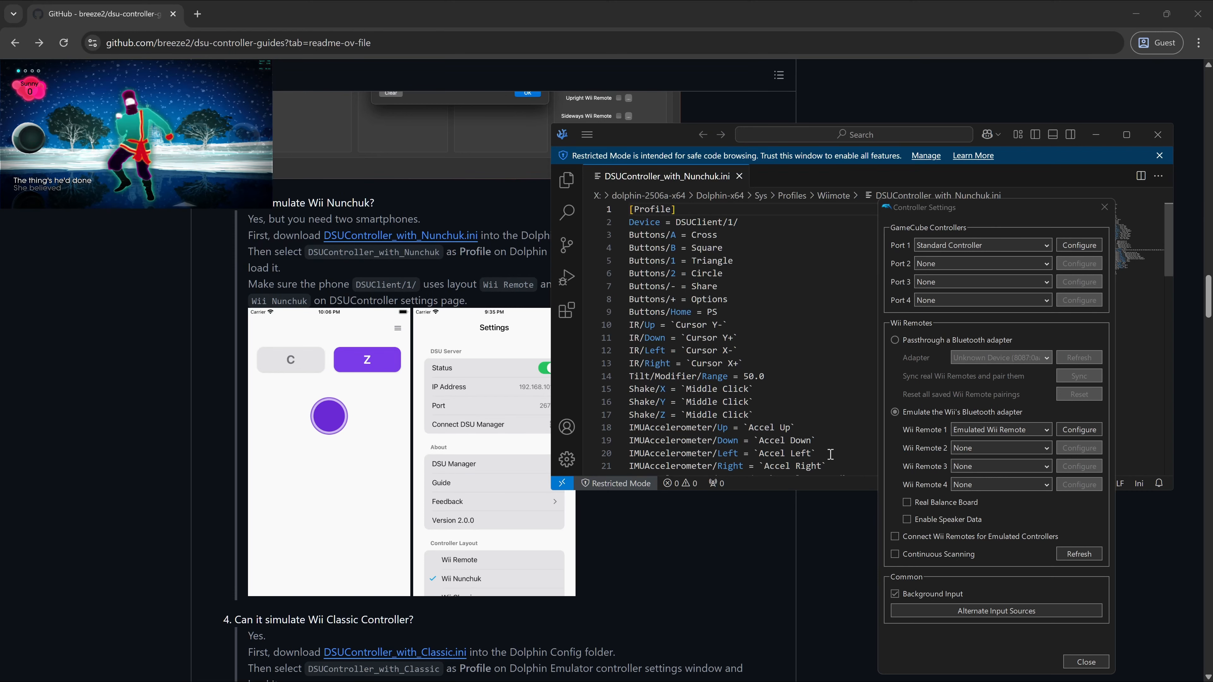
# - Review Dolphin's DSU client server list without adding a server, then return to the GitHub guide
pyautogui.click(986, 613)
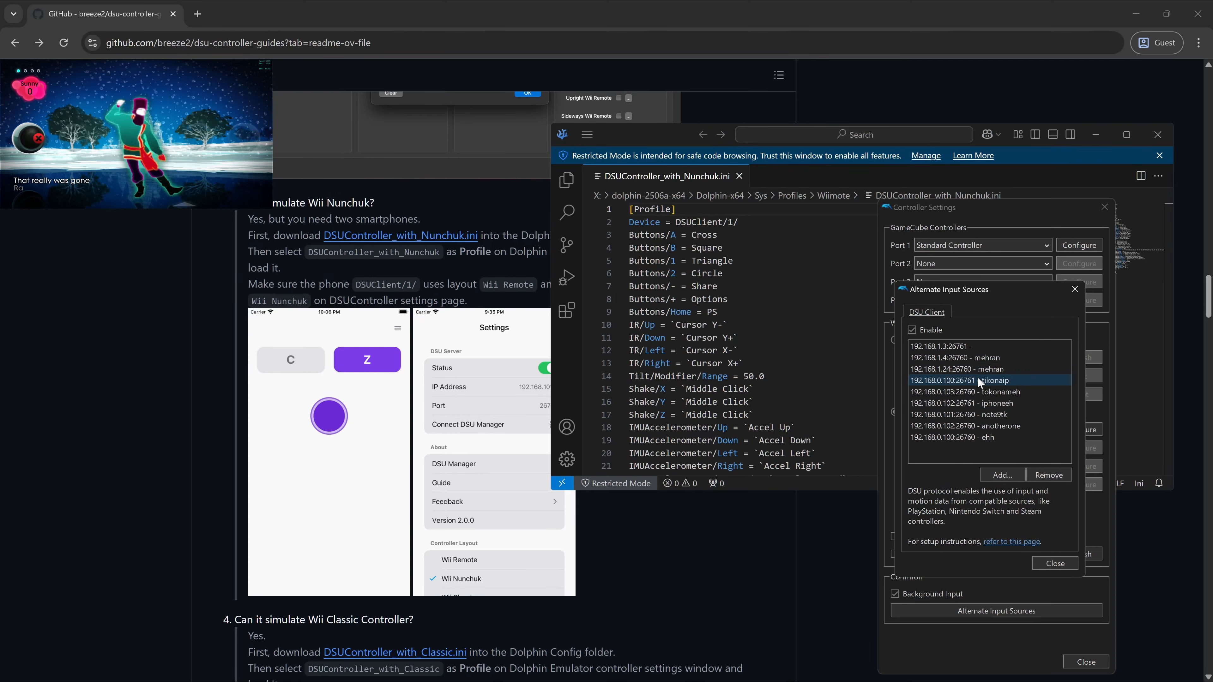
pyautogui.click(1002, 475)
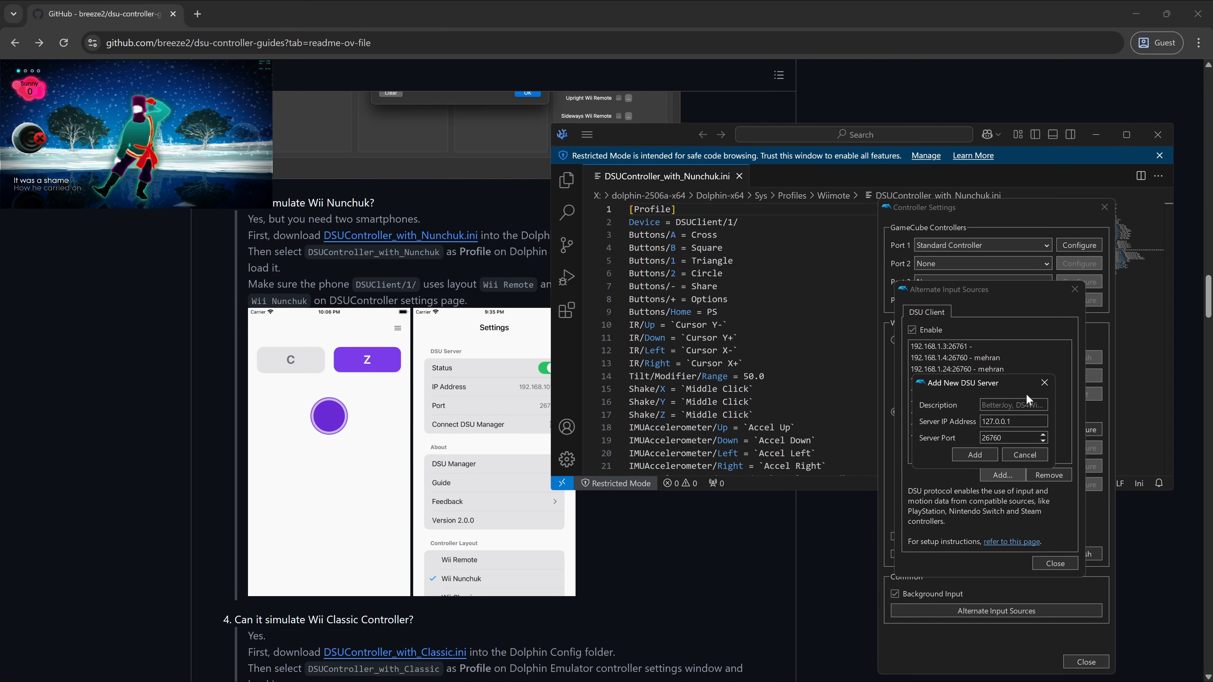
pyautogui.click(1044, 382)
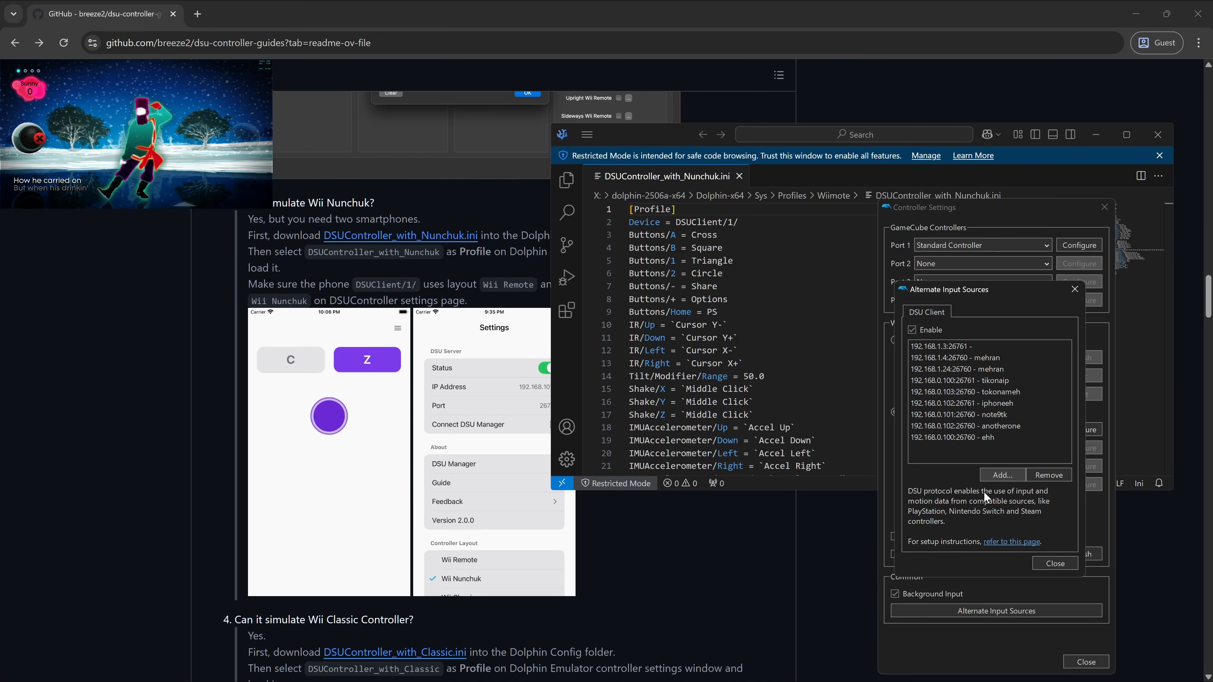
pyautogui.click(1075, 289)
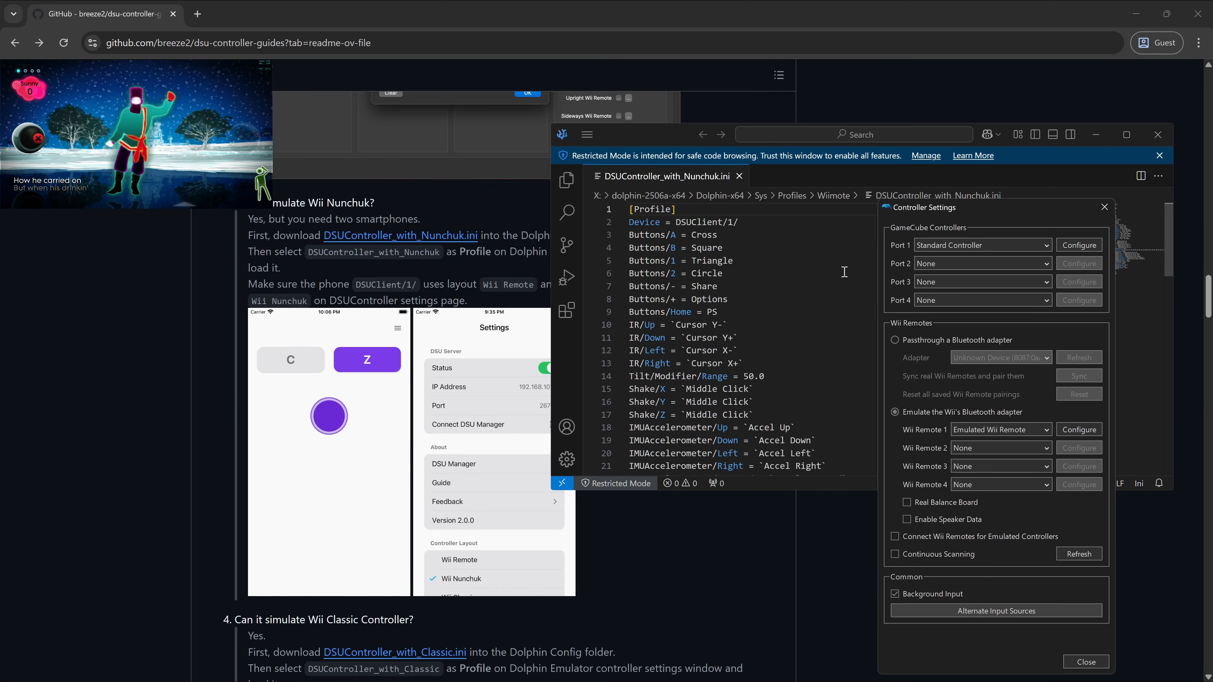
pyautogui.click(734, 560)
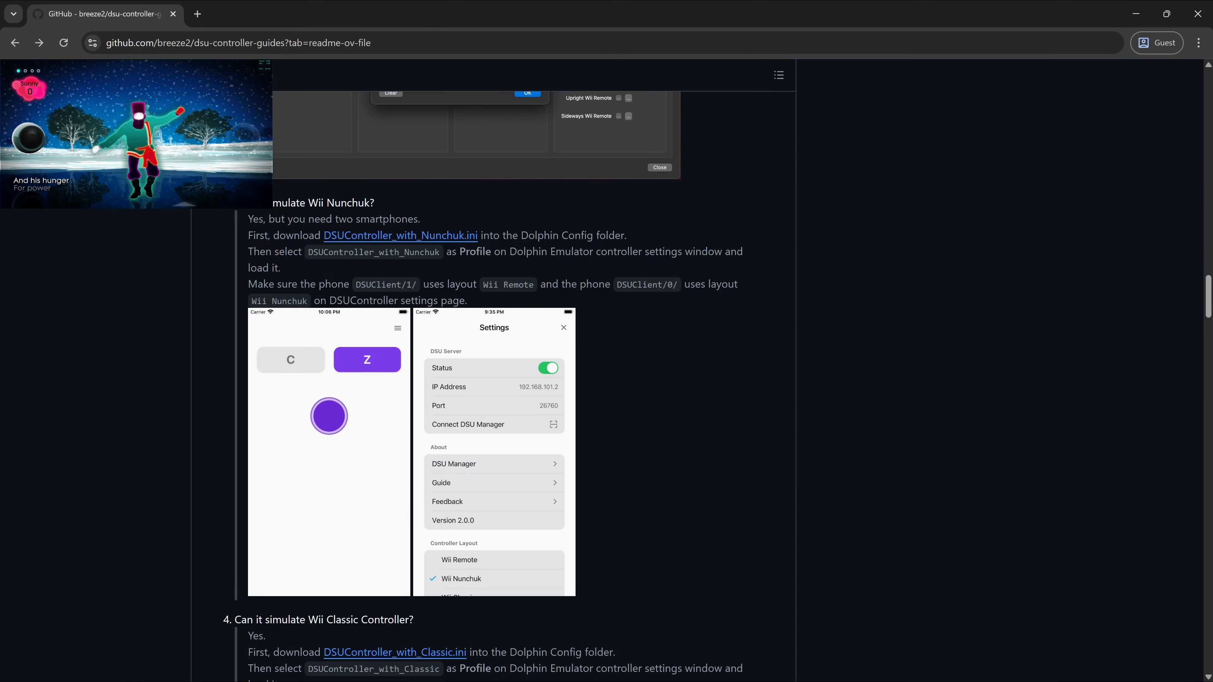
# - Compare the FAQ's DSUClient/1/ Wii Remote phone and DSUClient/0/ Nunchuk phone, then return to the ini
pyautogui.hotkey('alt', 'Tab')
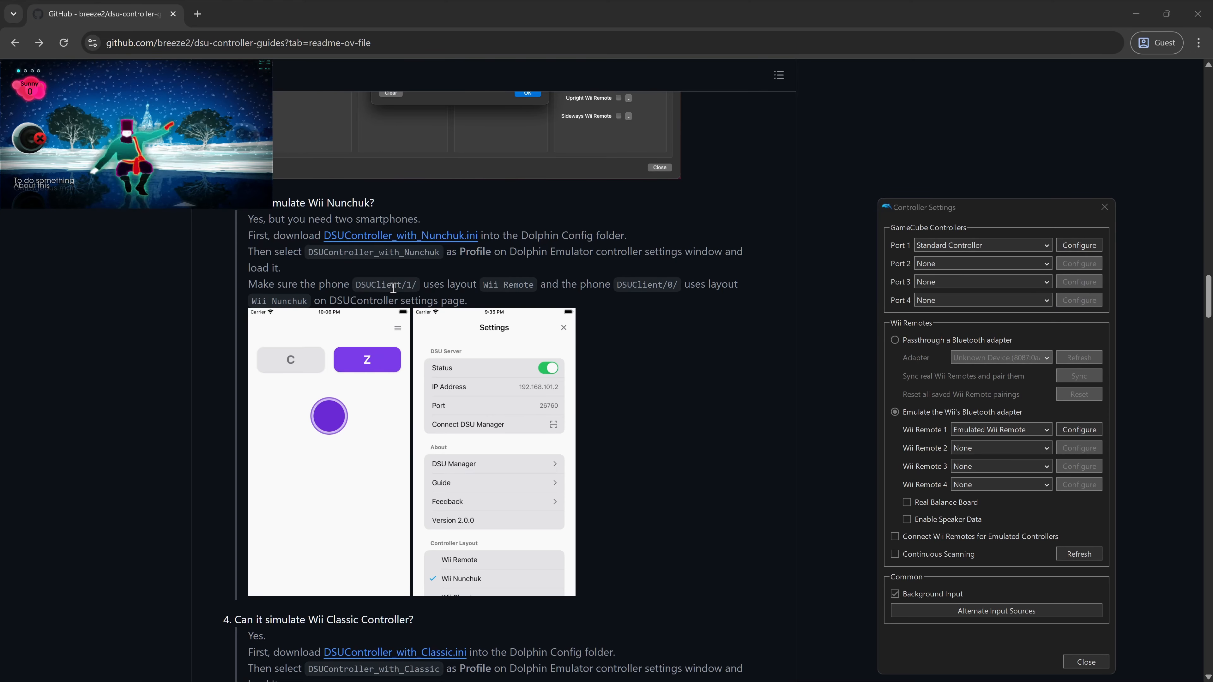
pyautogui.moveTo(401, 286); pyautogui.dragTo(419, 285)
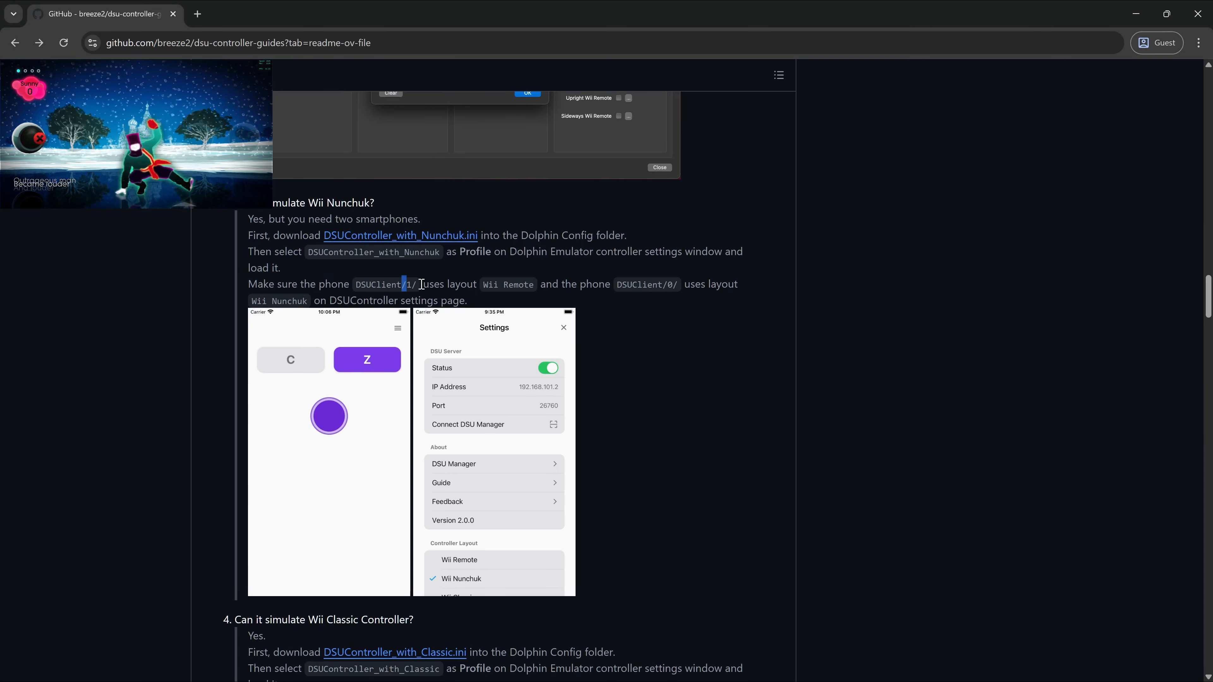
pyautogui.moveTo(662, 285); pyautogui.dragTo(679, 286)
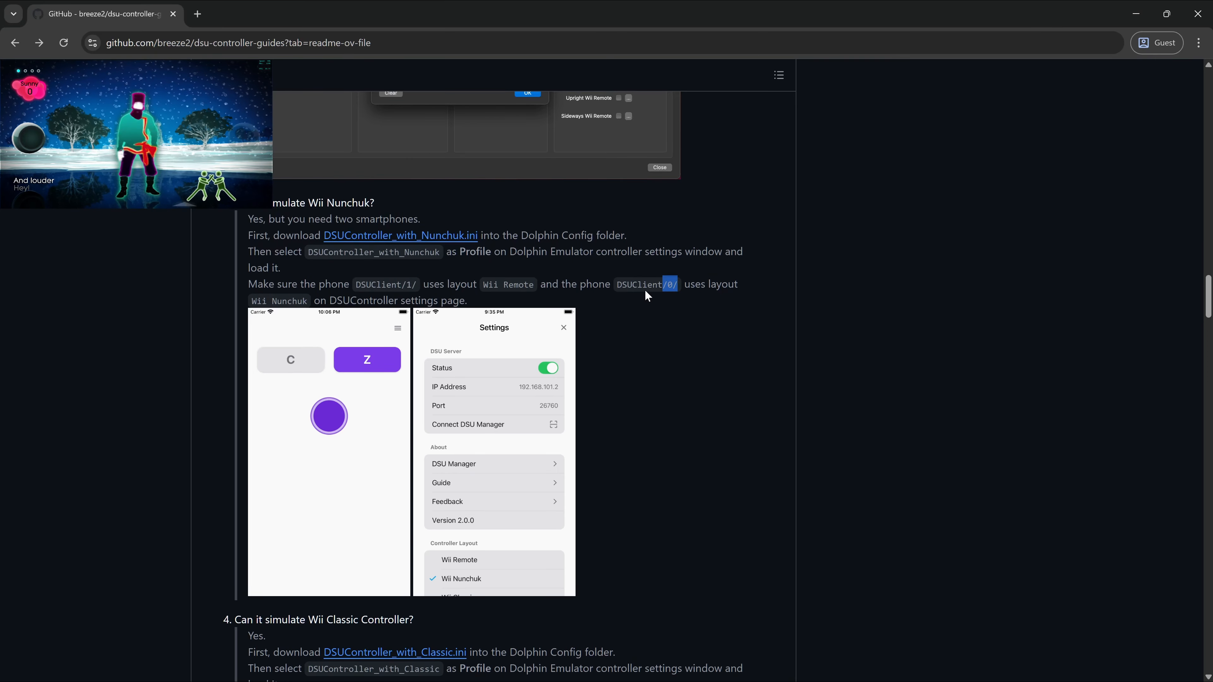
pyautogui.moveTo(419, 285); pyautogui.dragTo(403, 285)
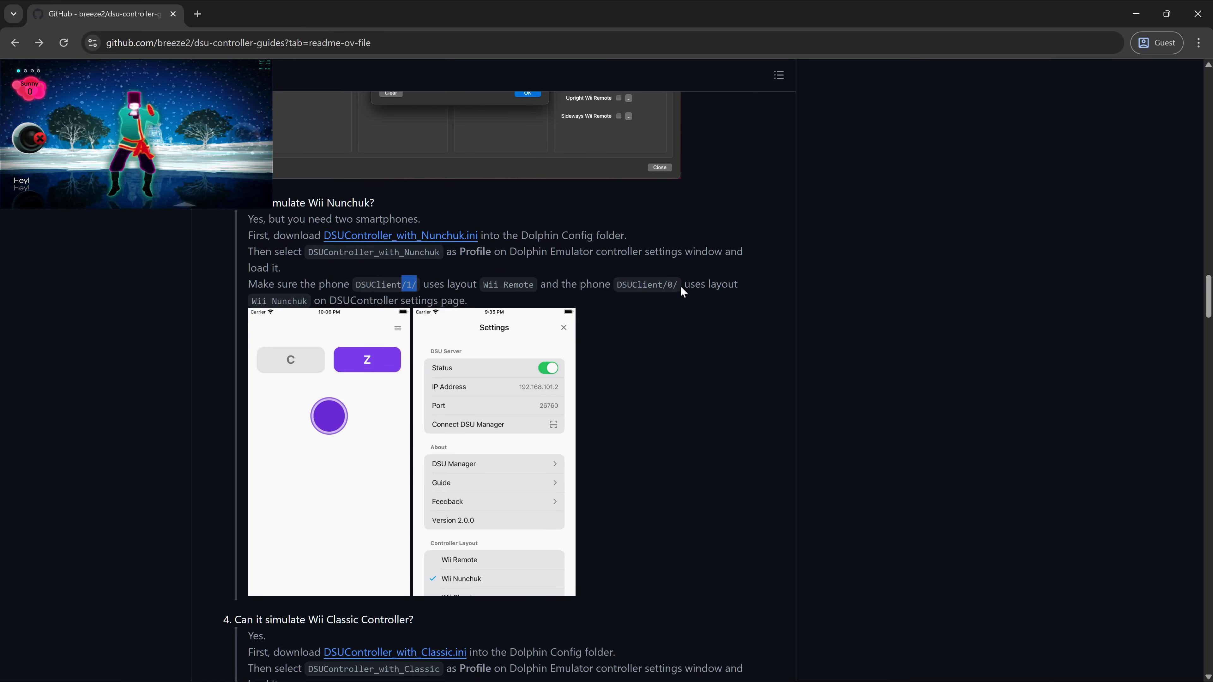
pyautogui.moveTo(682, 290); pyautogui.dragTo(666, 285)
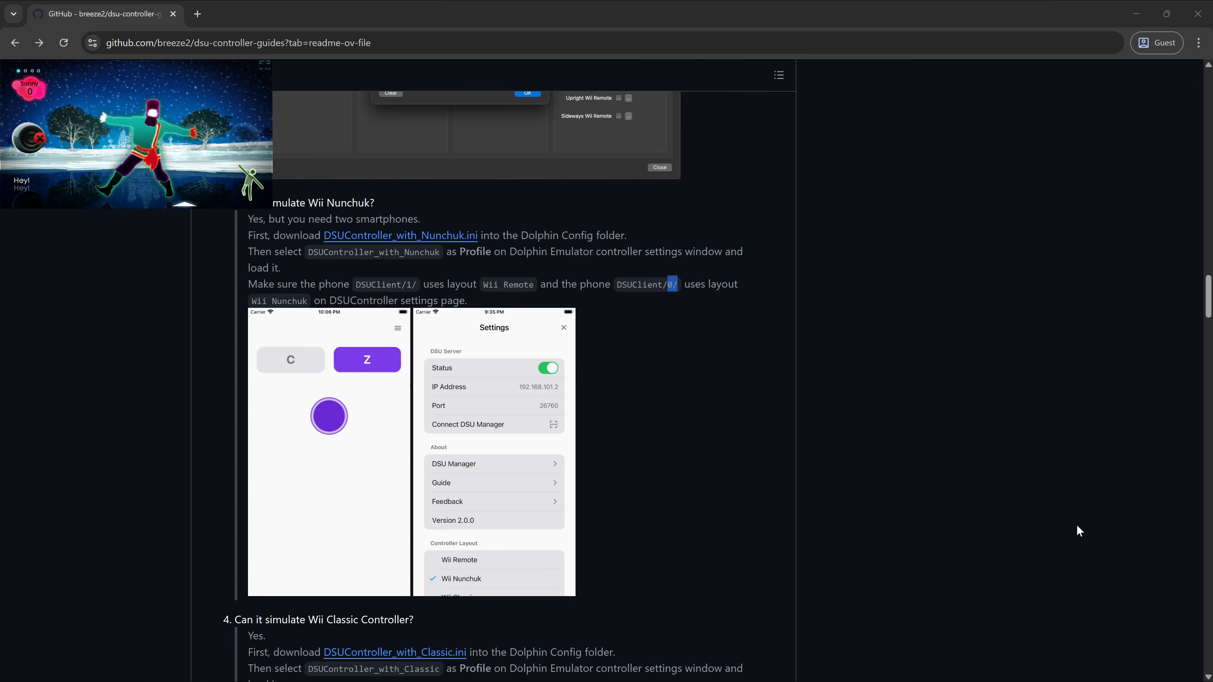
pyautogui.hotkey('alt', 'Tab')
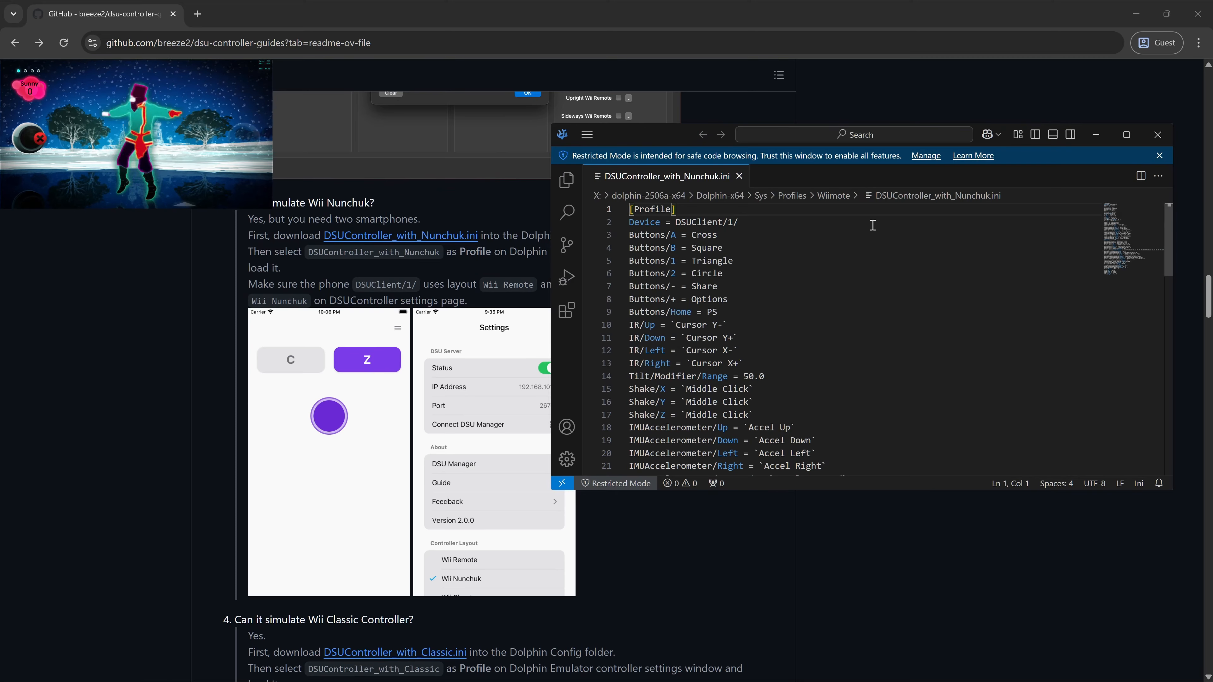
# - Put the cursor at the end of the Device = DSUClient/1/ line, then switch back to Dolphin
pyautogui.click(759, 226)
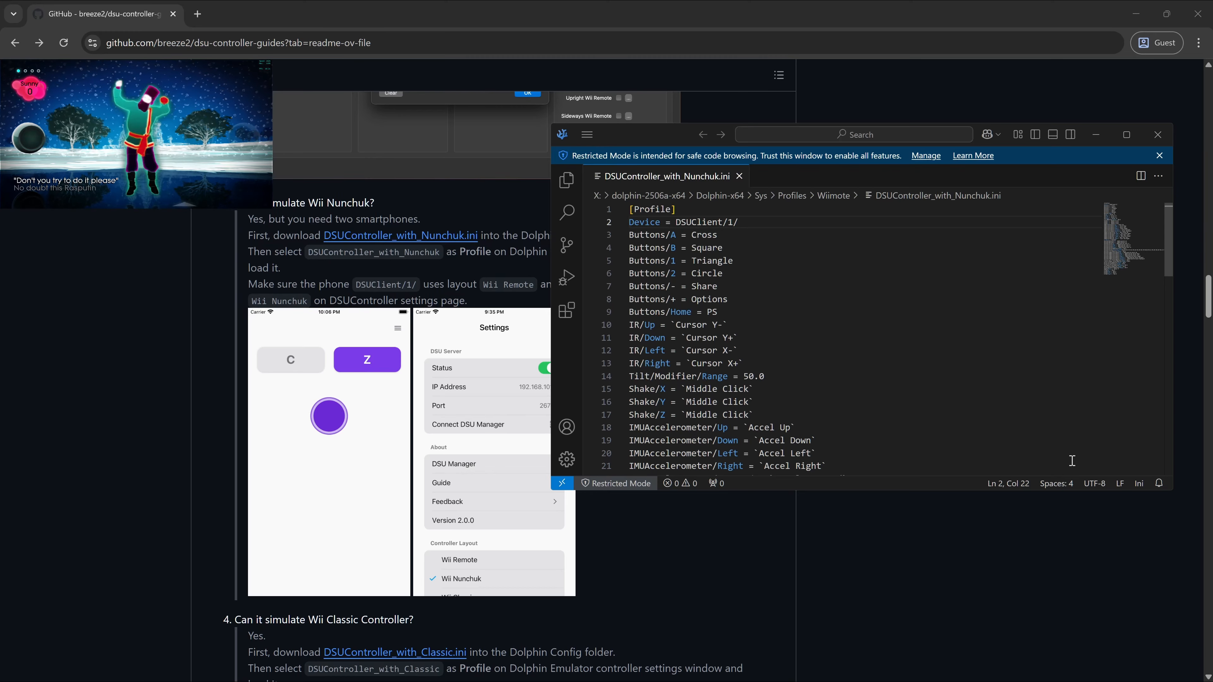
pyautogui.hotkey('alt', 'Tab')
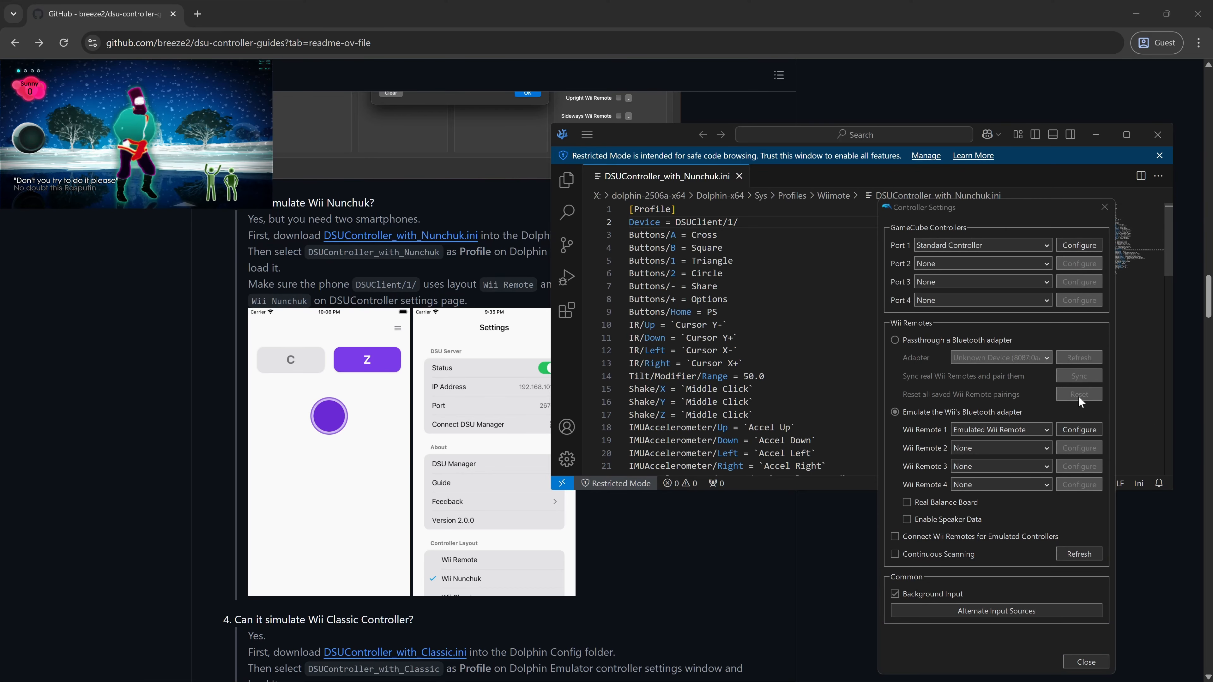
# - Close the Alternate Input Sources dialog and open the Configure window for emulated Wii Remote 1
pyautogui.click(1021, 611)
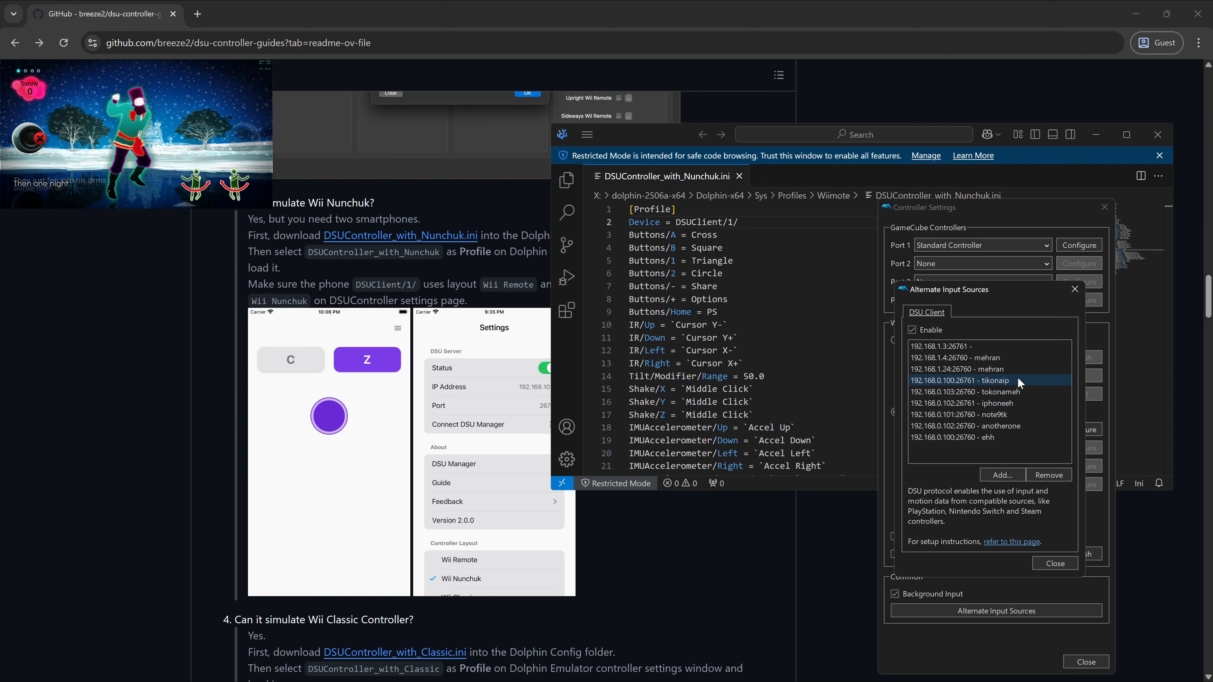
pyautogui.click(788, 223)
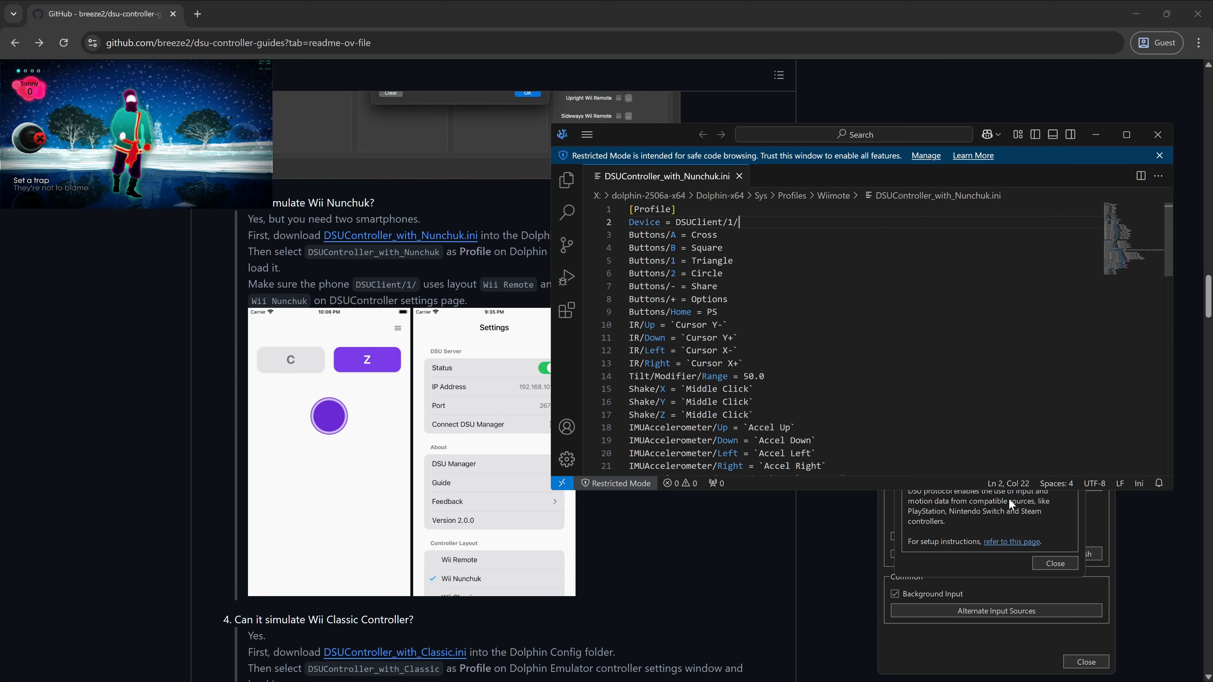
pyautogui.click(1096, 134)
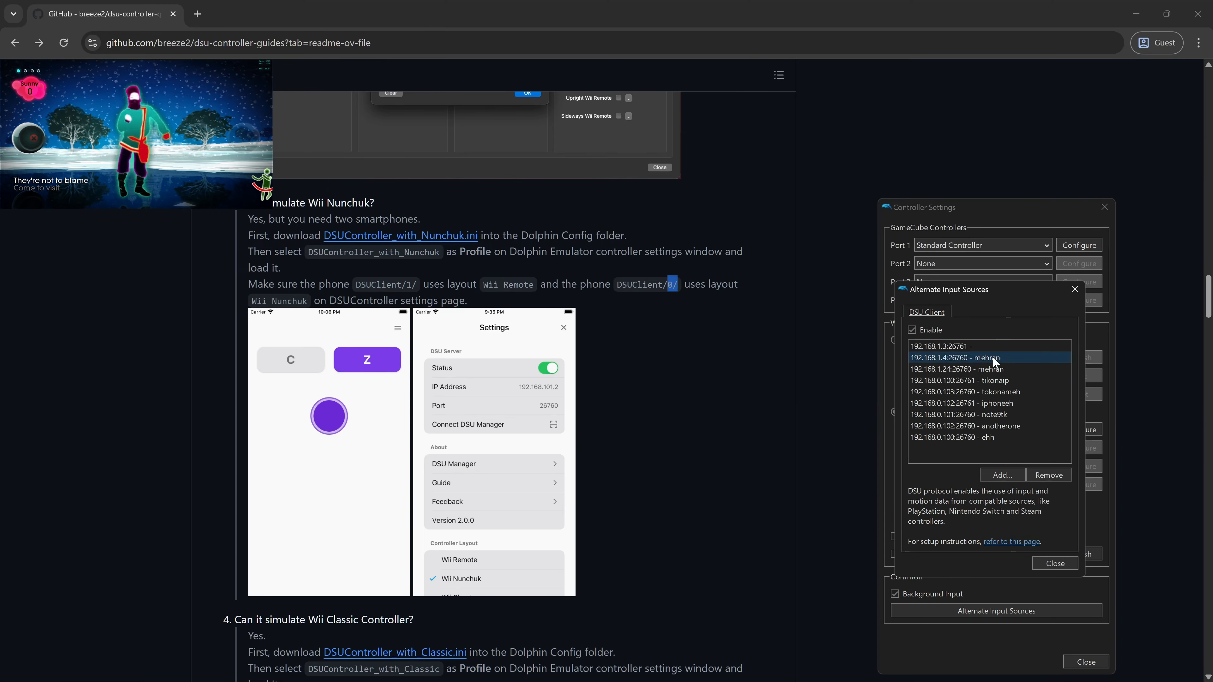
pyautogui.click(1075, 290)
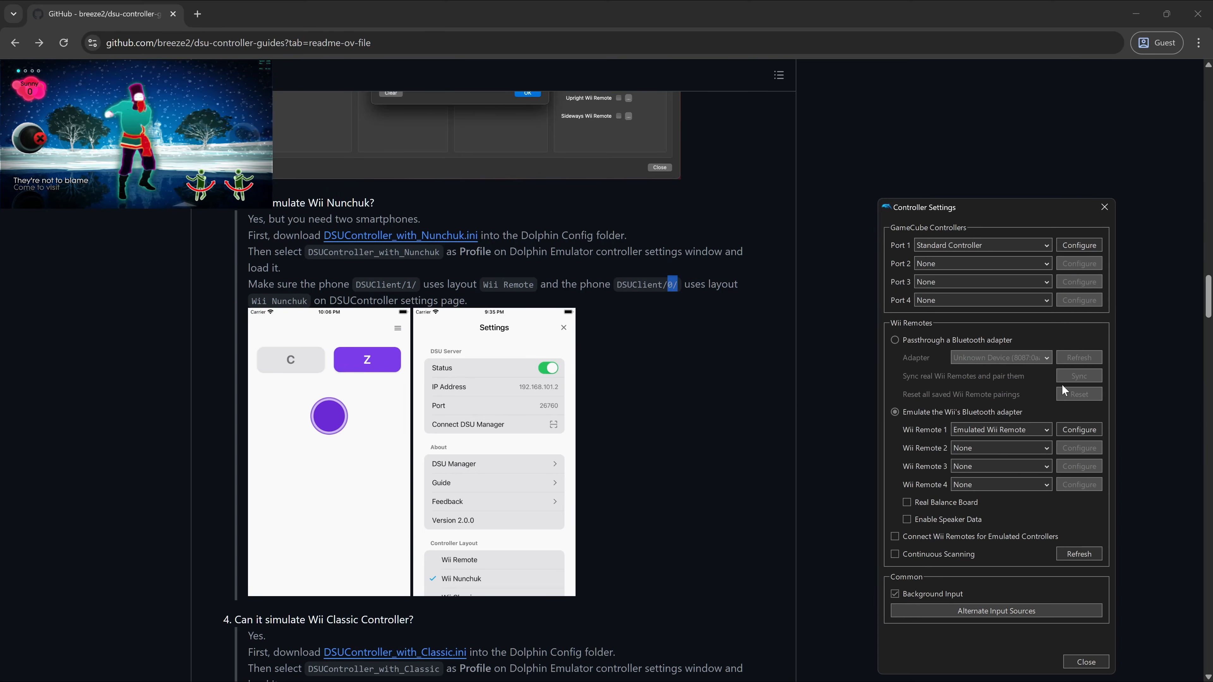
pyautogui.click(1077, 427)
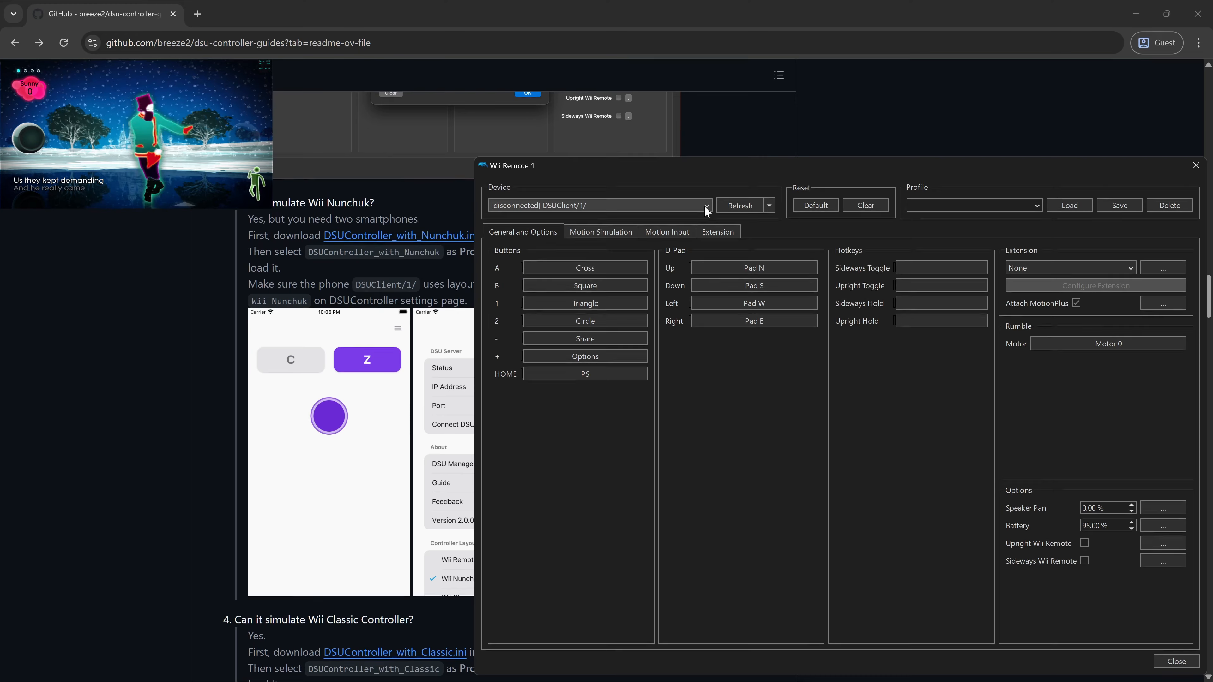
# - Leave Wii Remote 1 on device DSUClient/1/ and move its configuration window lower
pyautogui.click(706, 206)
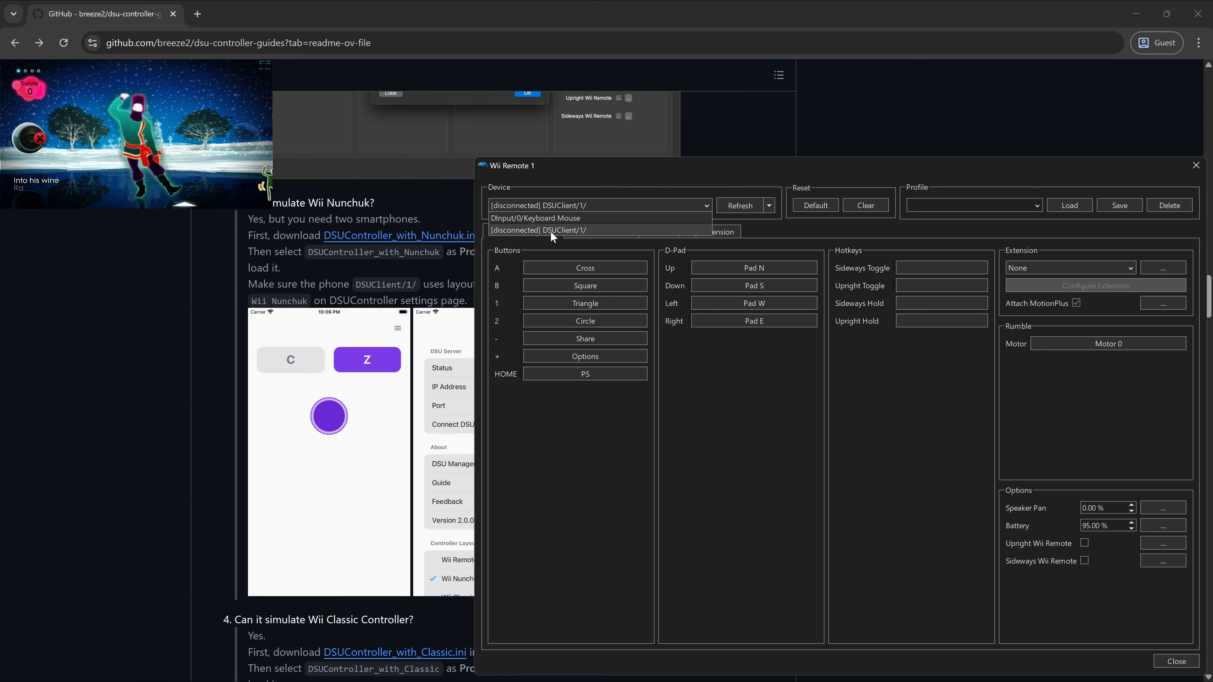
pyautogui.click(1046, 174)
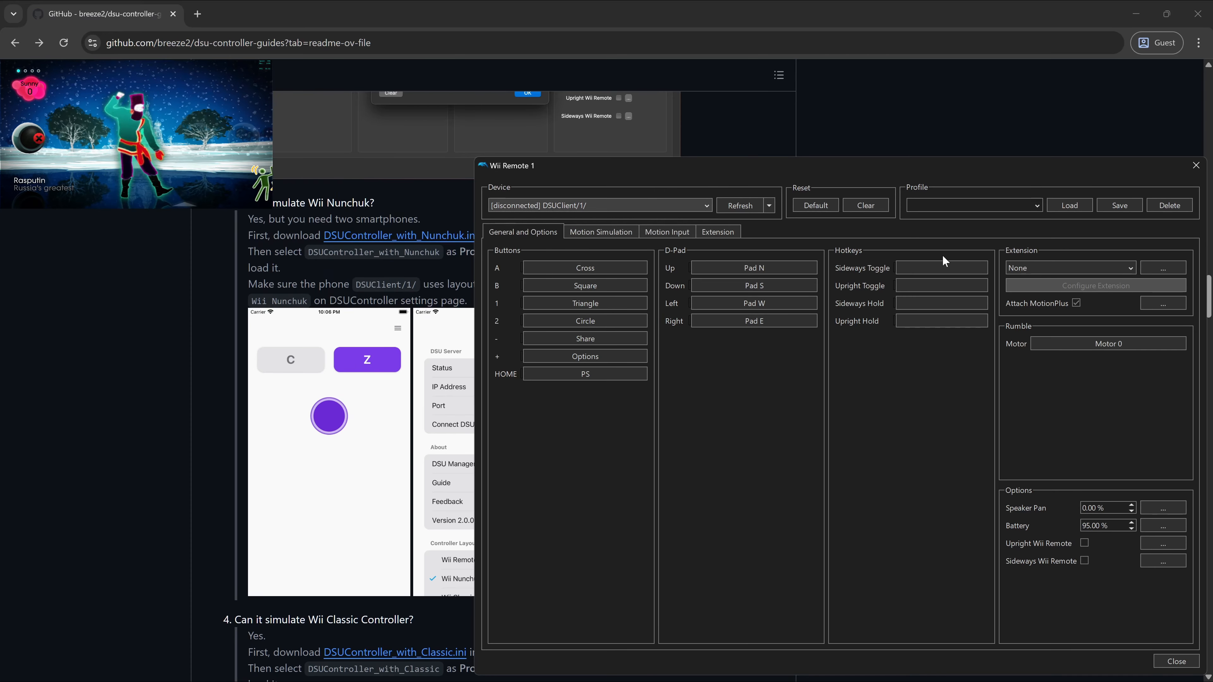
pyautogui.moveTo(920, 167); pyautogui.dragTo(724, 531)
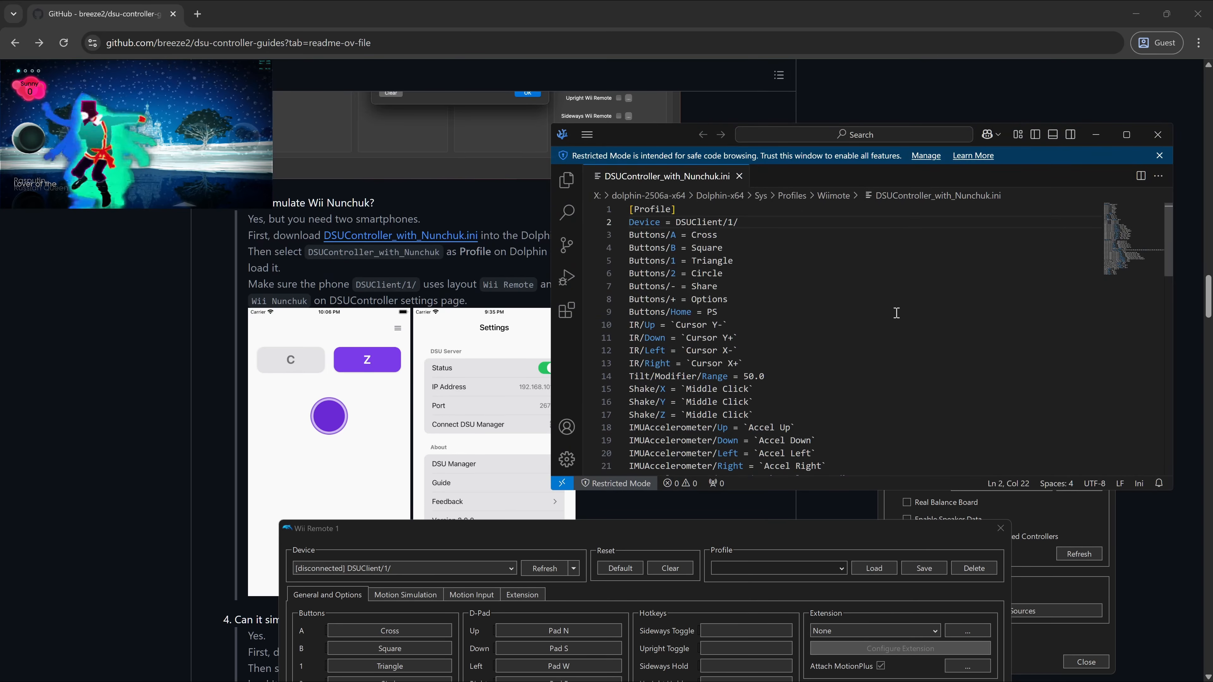
# - Select the DSUClient/0/ text in the Nunchuk C mapping of the ini
pyautogui.moveTo(738, 222); pyautogui.dragTo(676, 222)
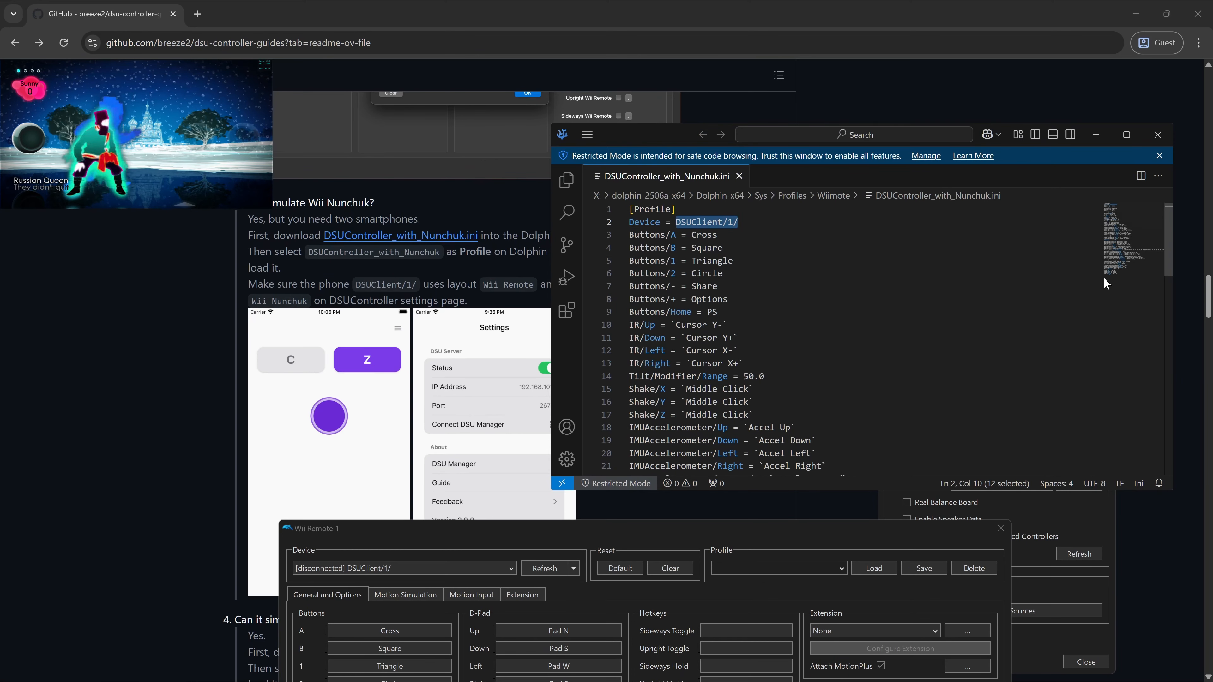
pyautogui.click(779, 231)
pyautogui.moveTo(738, 222); pyautogui.dragTo(677, 223)
pyautogui.click(777, 222)
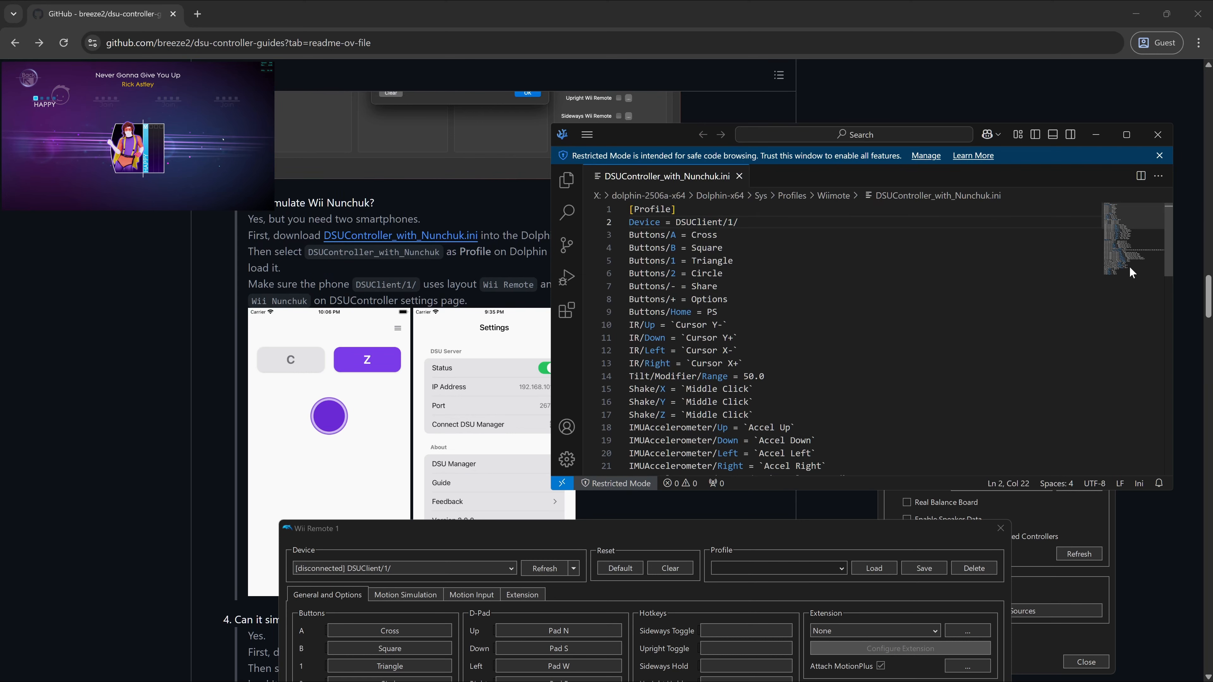
pyautogui.moveTo(1168, 264); pyautogui.dragTo(1169, 344)
pyautogui.click(825, 320)
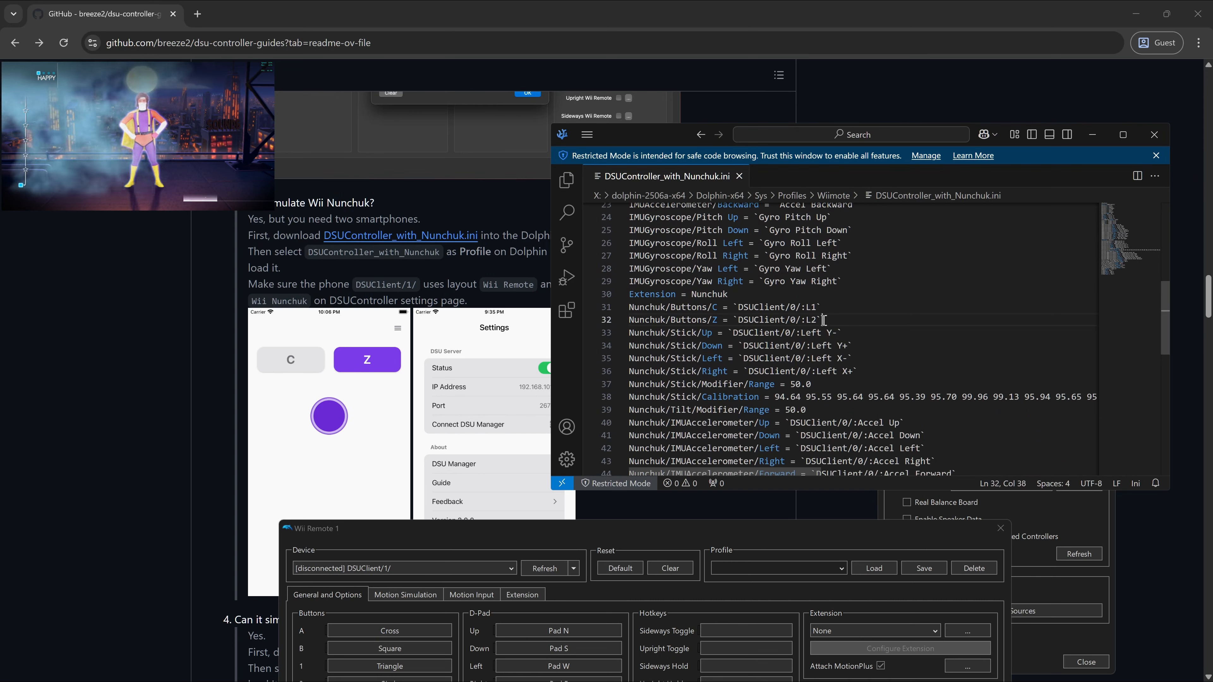
pyautogui.moveTo(739, 307); pyautogui.dragTo(801, 306)
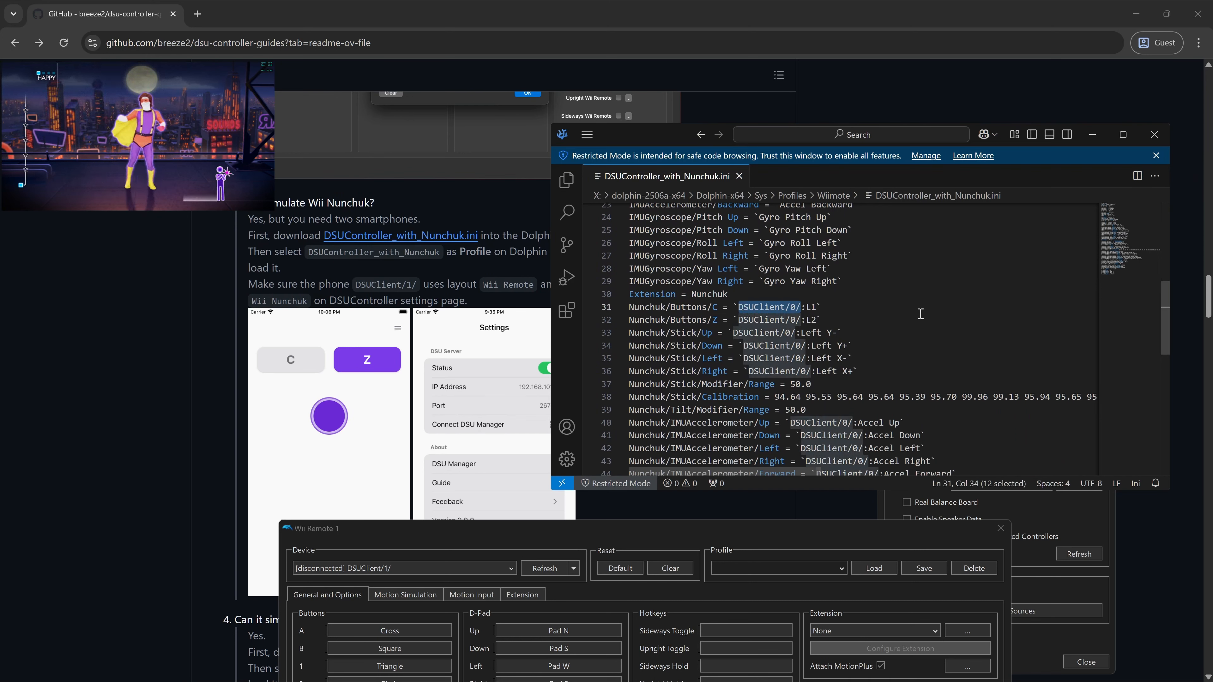
# - Replace every DSUClient/0/ in the file with DSUClient/0/iphone
pyautogui.hotkey('ctrl', 'f')
pyautogui.hotkey('ctrl', 'c')
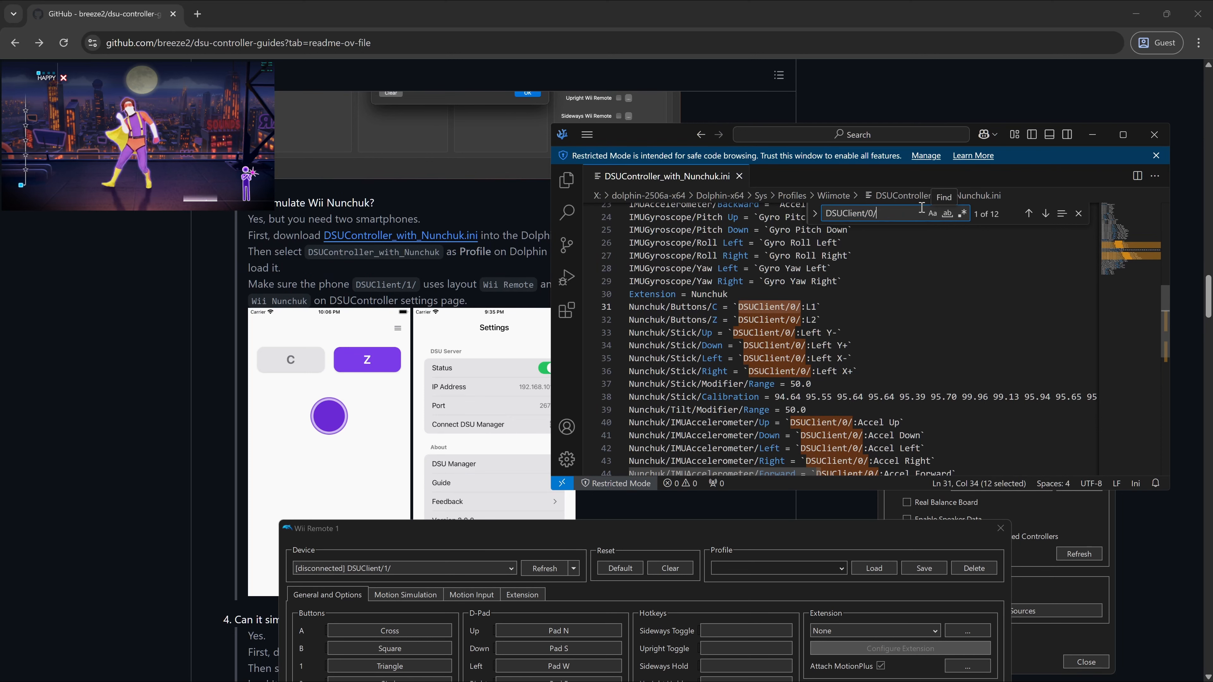
pyautogui.click(814, 214)
pyautogui.click(865, 234)
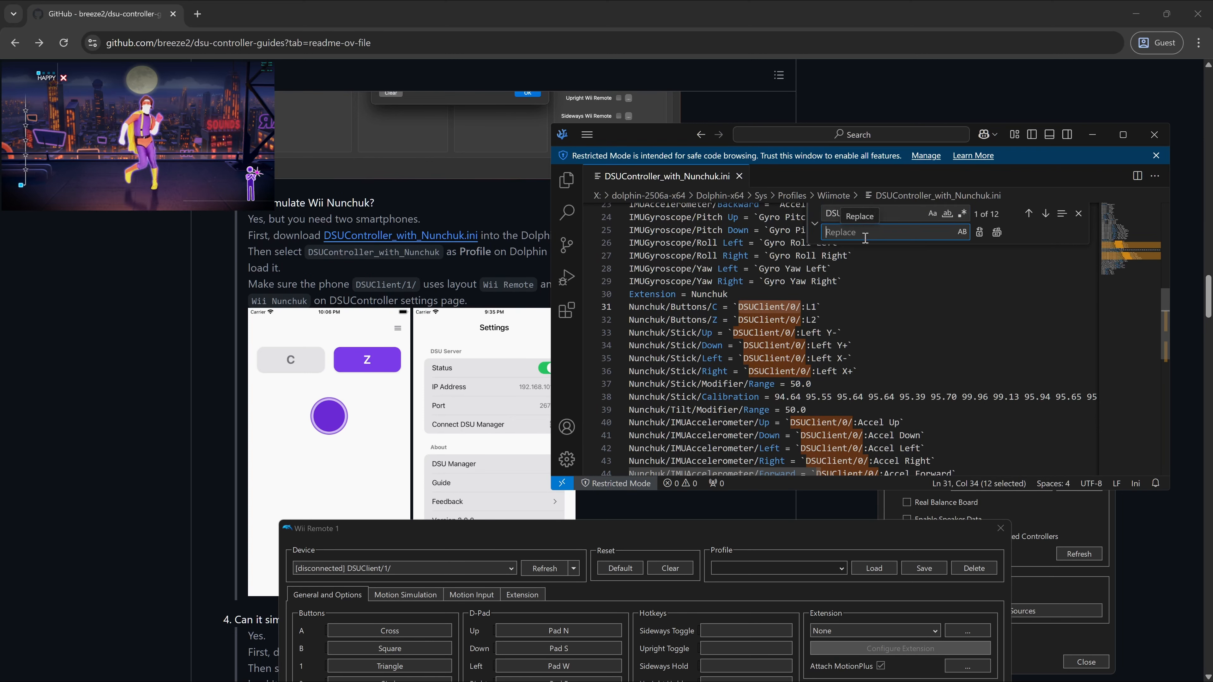
pyautogui.hotkey('ctrl', 'v')
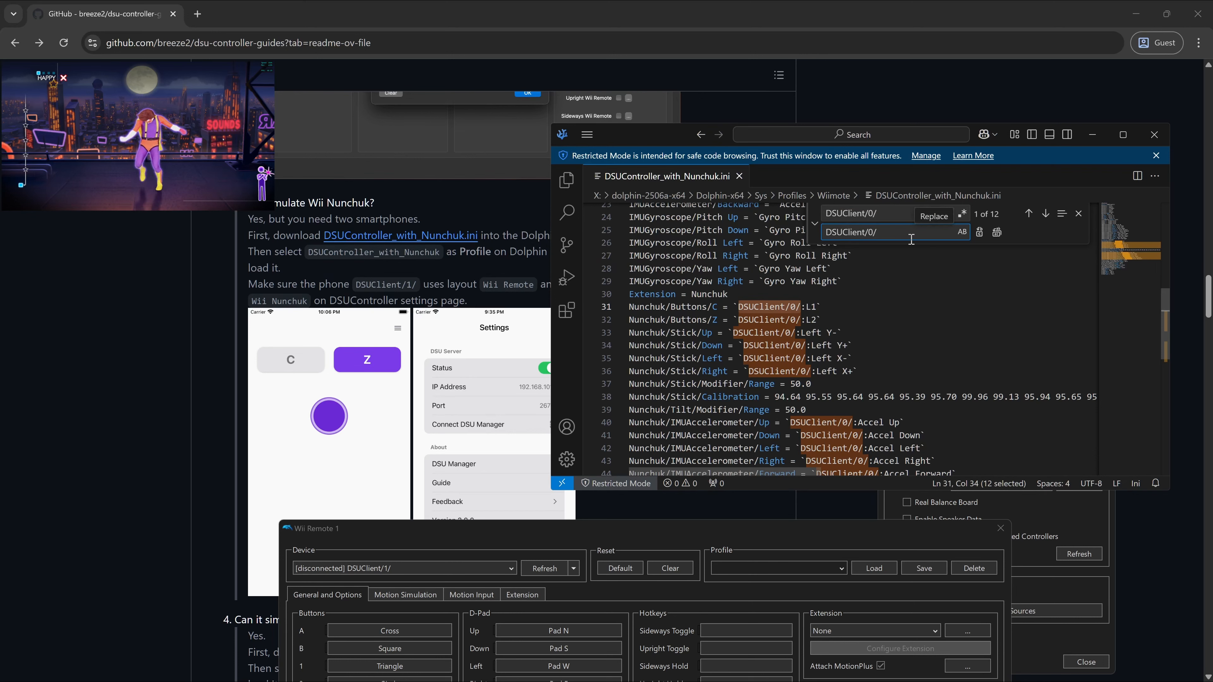
pyautogui.write('ip')
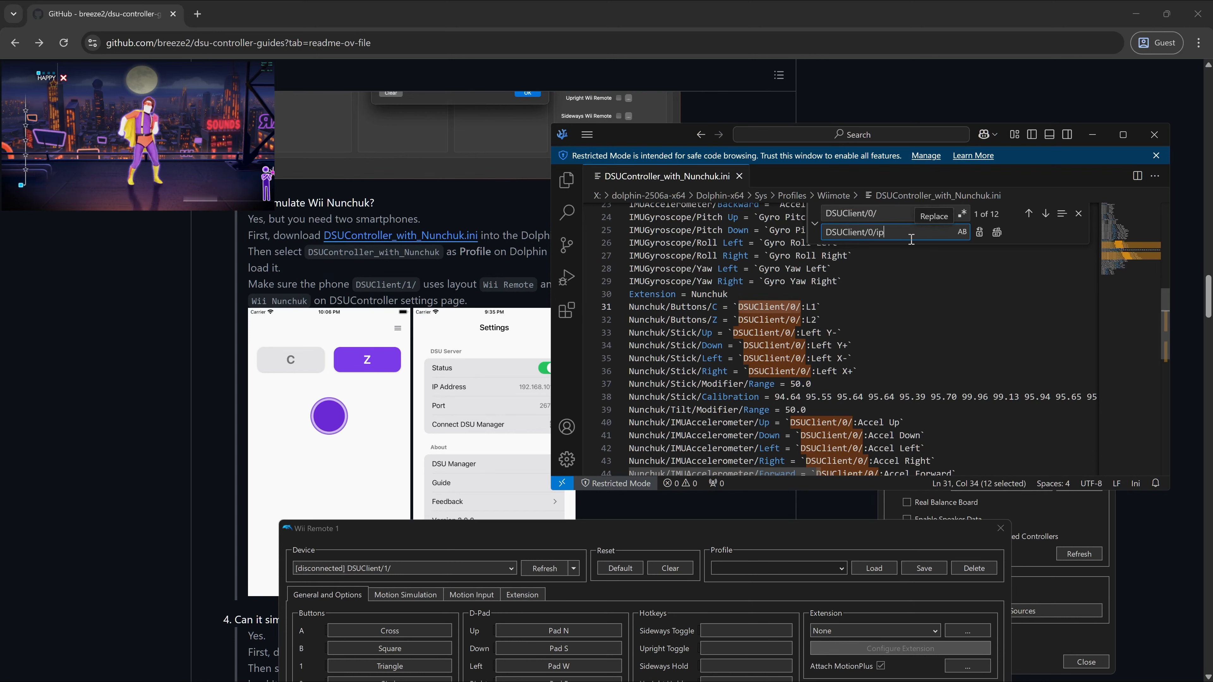
pyautogui.write('hone')
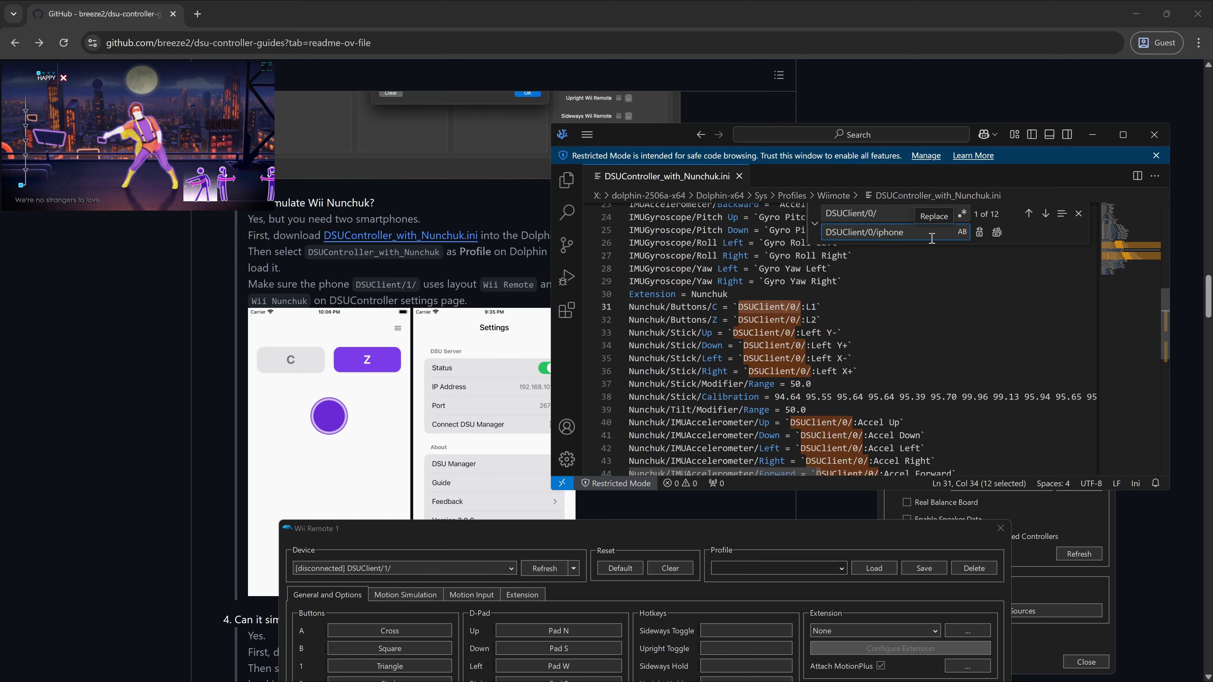
pyautogui.click(997, 233)
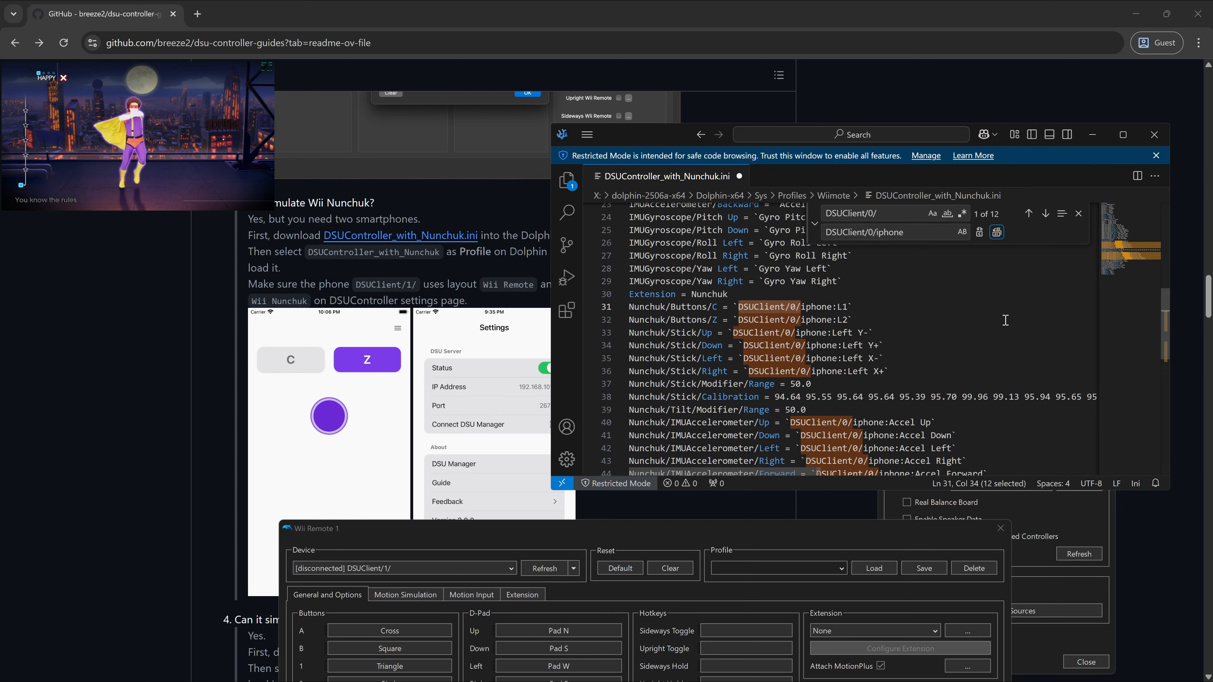
pyautogui.click(854, 319)
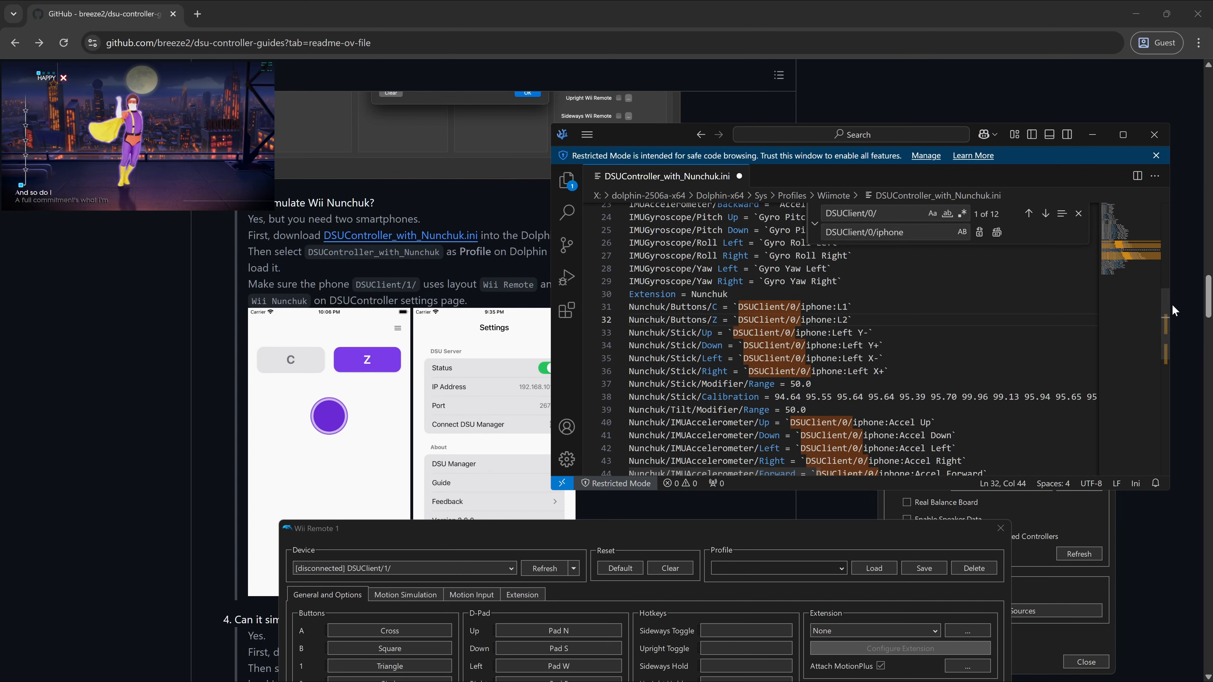
# - Append note9 to the Device line, then bring Dolphin's Wii Remote 1 window into view
pyautogui.moveTo(1165, 310); pyautogui.dragTo(1150, 207)
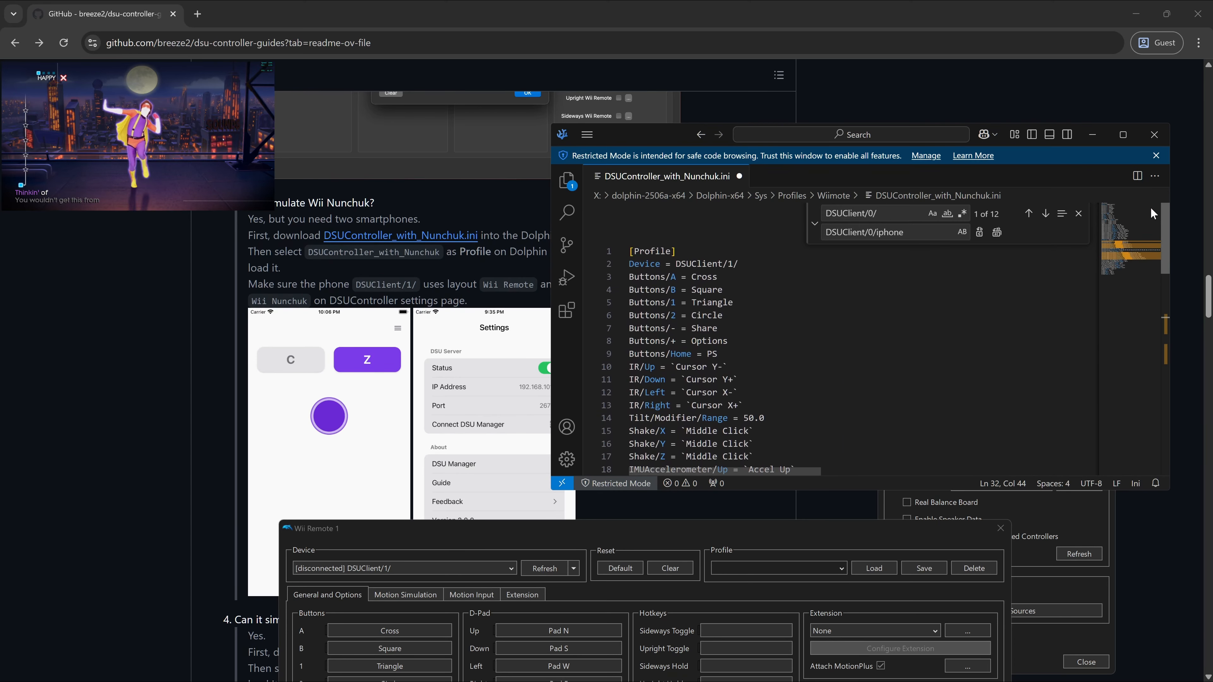
pyautogui.click(755, 264)
pyautogui.write('n')
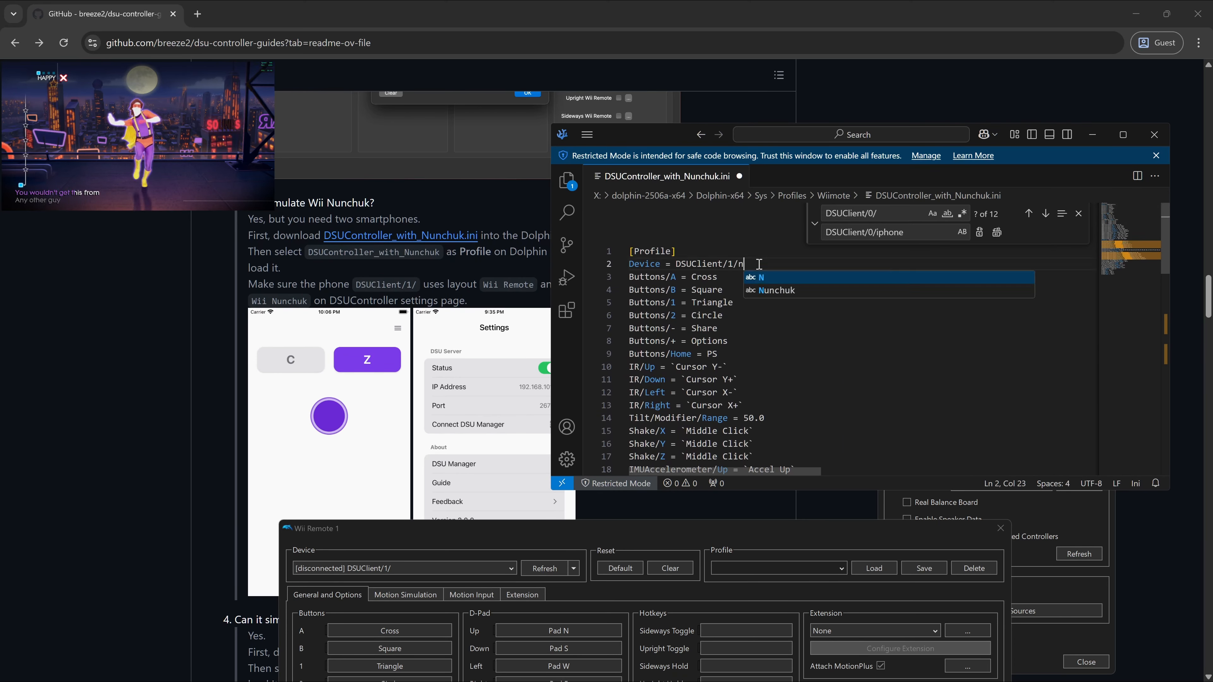
pyautogui.write('otep')
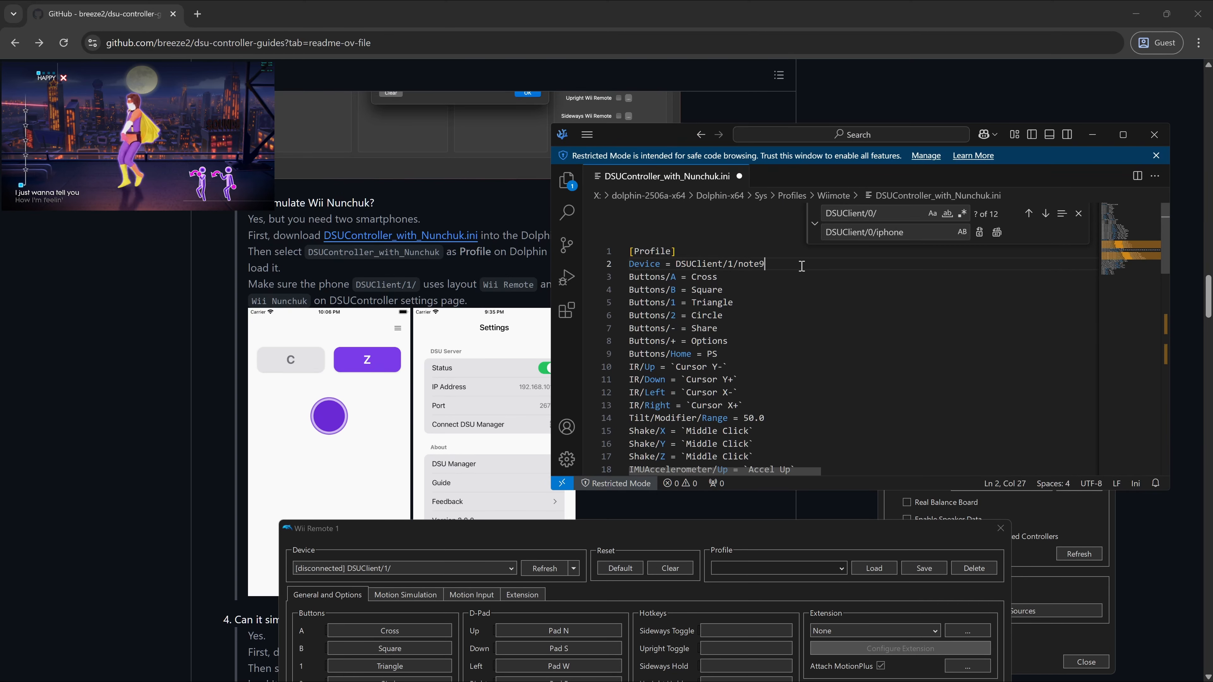
pyautogui.moveTo(788, 265); pyautogui.dragTo(624, 255)
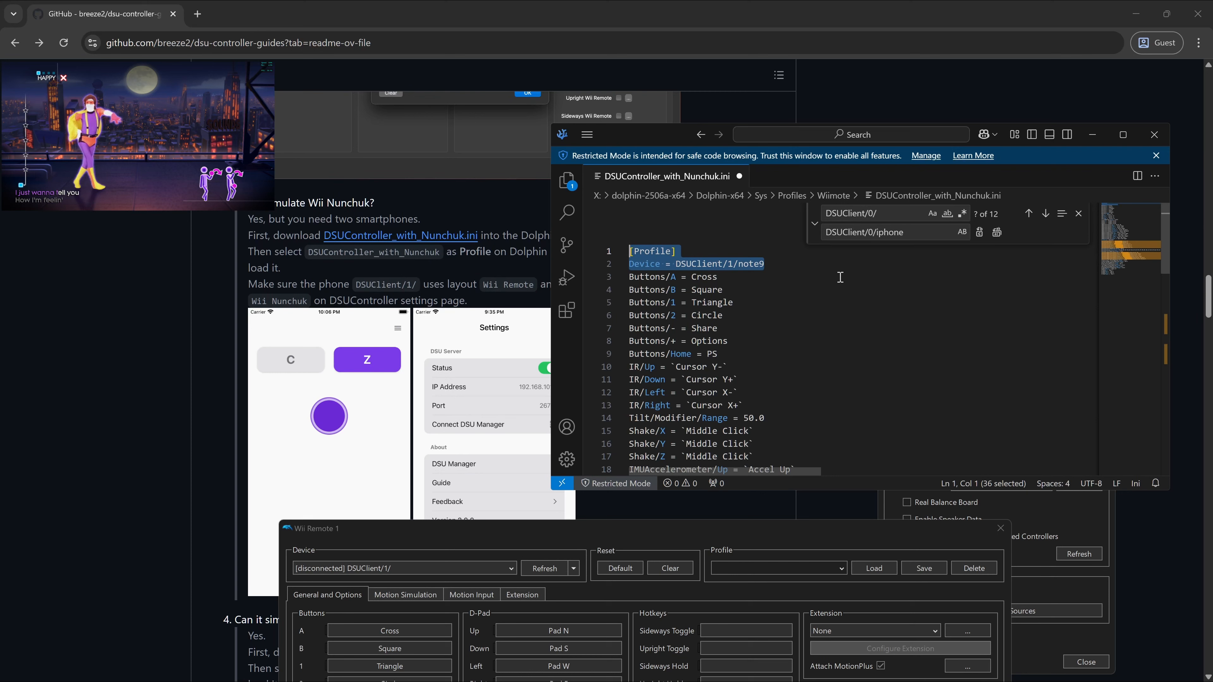
pyautogui.click(839, 278)
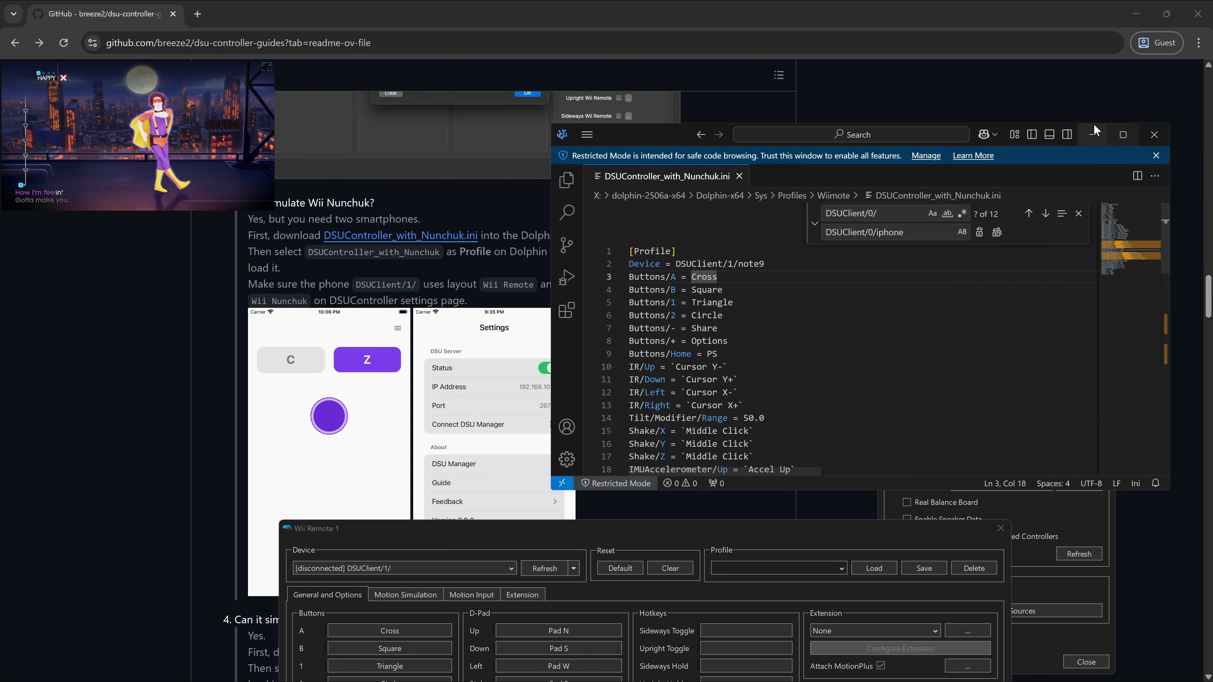
pyautogui.click(1098, 135)
pyautogui.moveTo(795, 529); pyautogui.dragTo(839, 219)
# - Load the DSUController_with_Nunchuk profile into Wii Remote 1 and set its device to DSUClient/1/note9tk
pyautogui.click(884, 257)
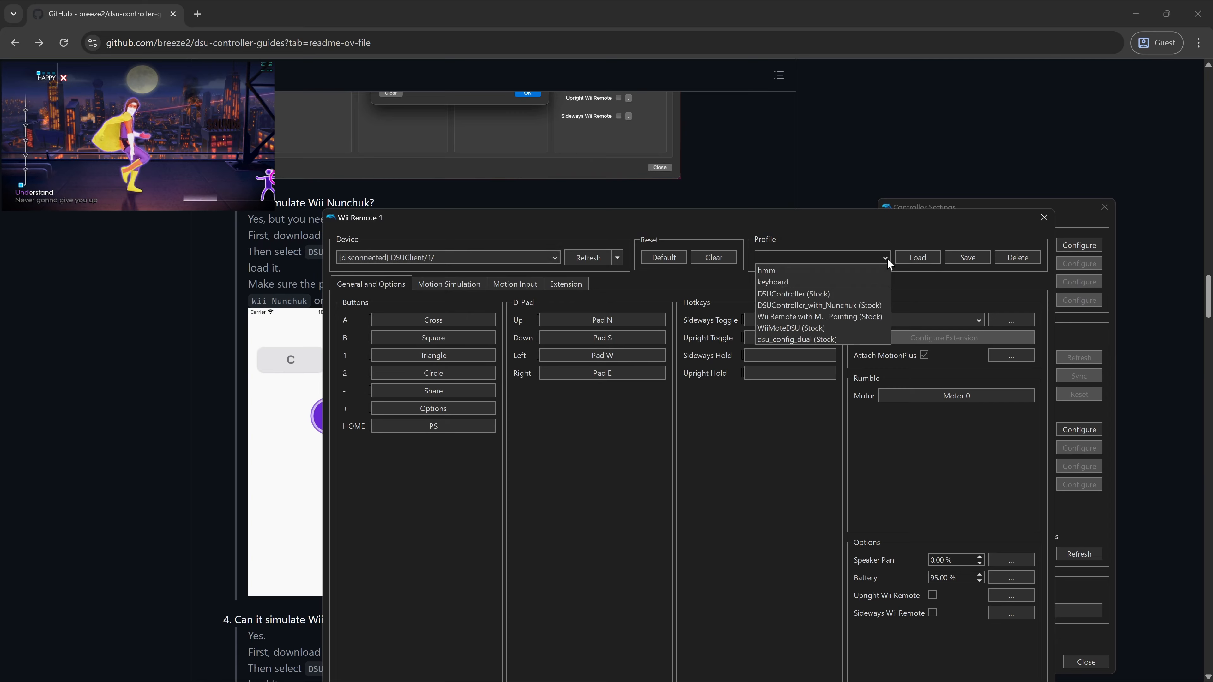
pyautogui.click(833, 309)
pyautogui.click(907, 259)
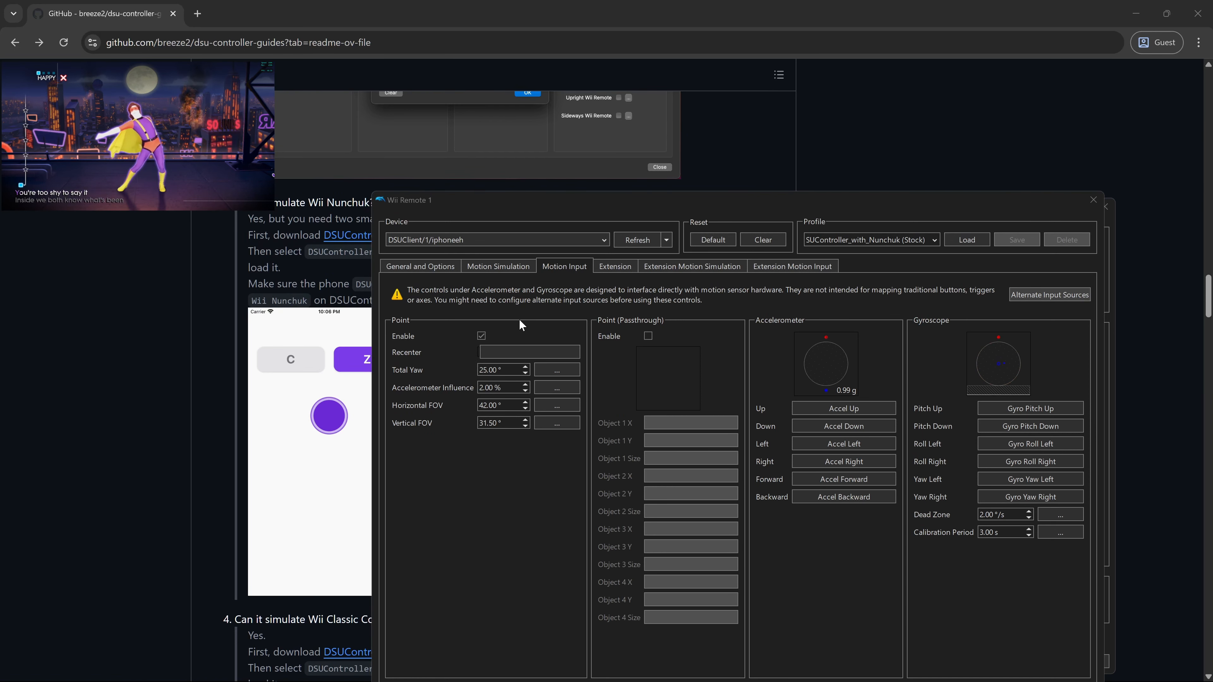
pyautogui.click(602, 237)
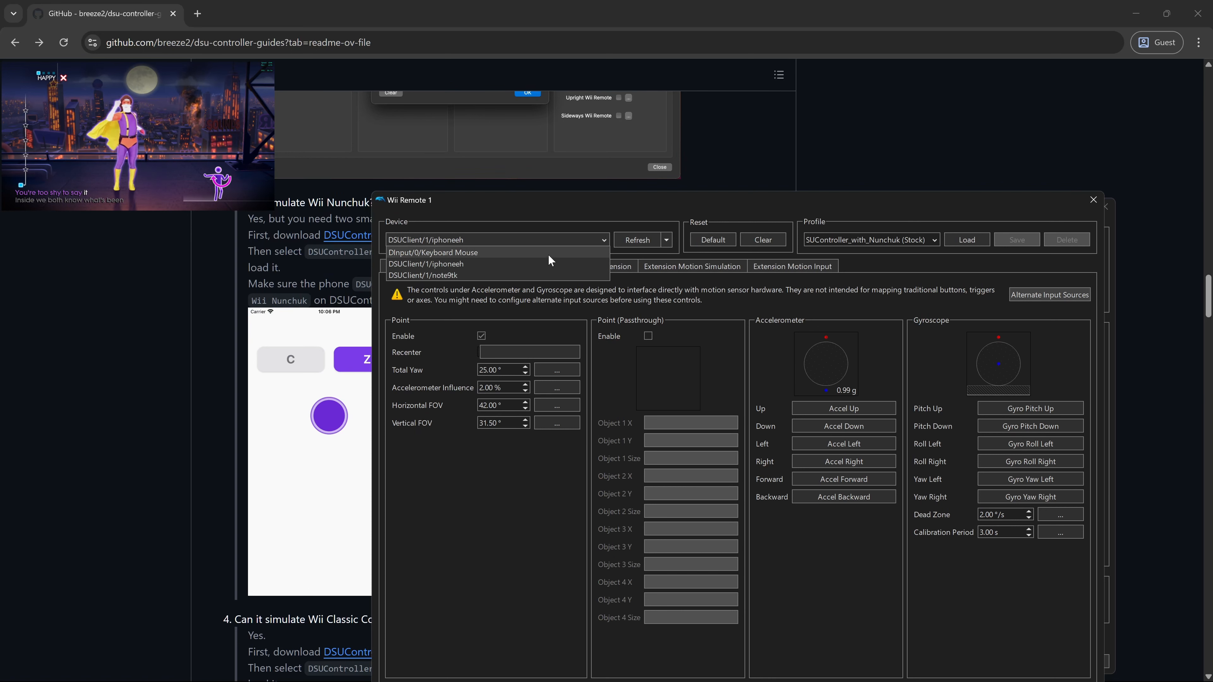
pyautogui.click(532, 274)
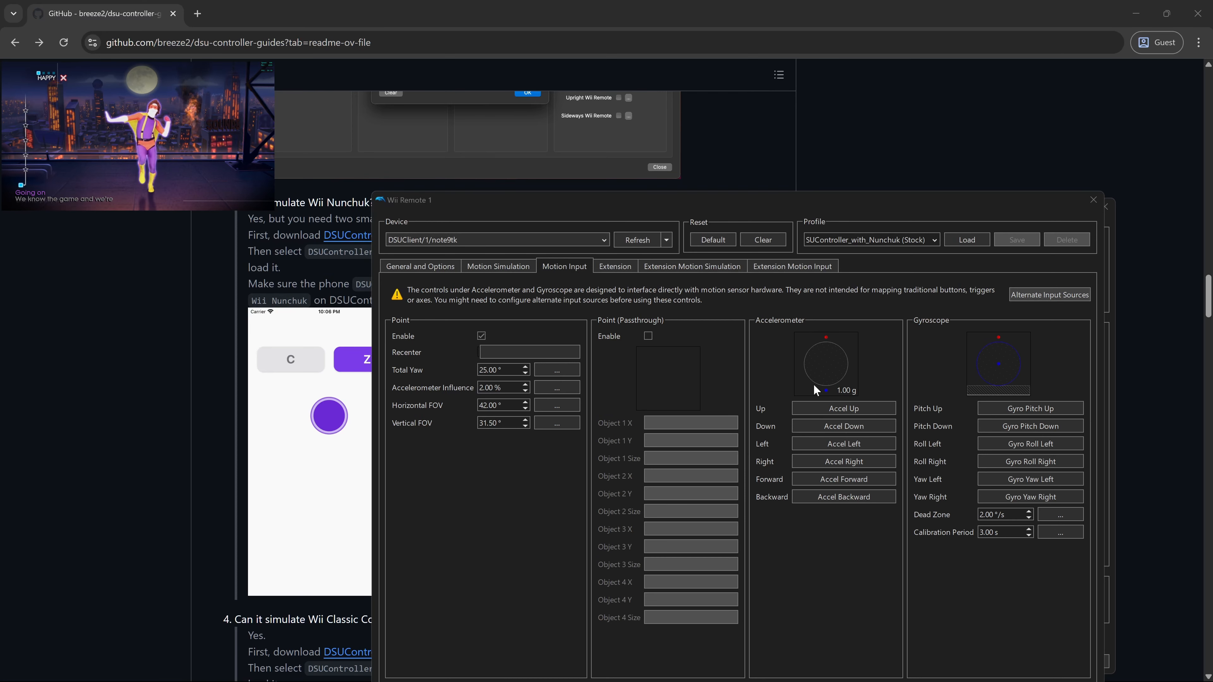
pyautogui.hotkey('alt', 'Tab')
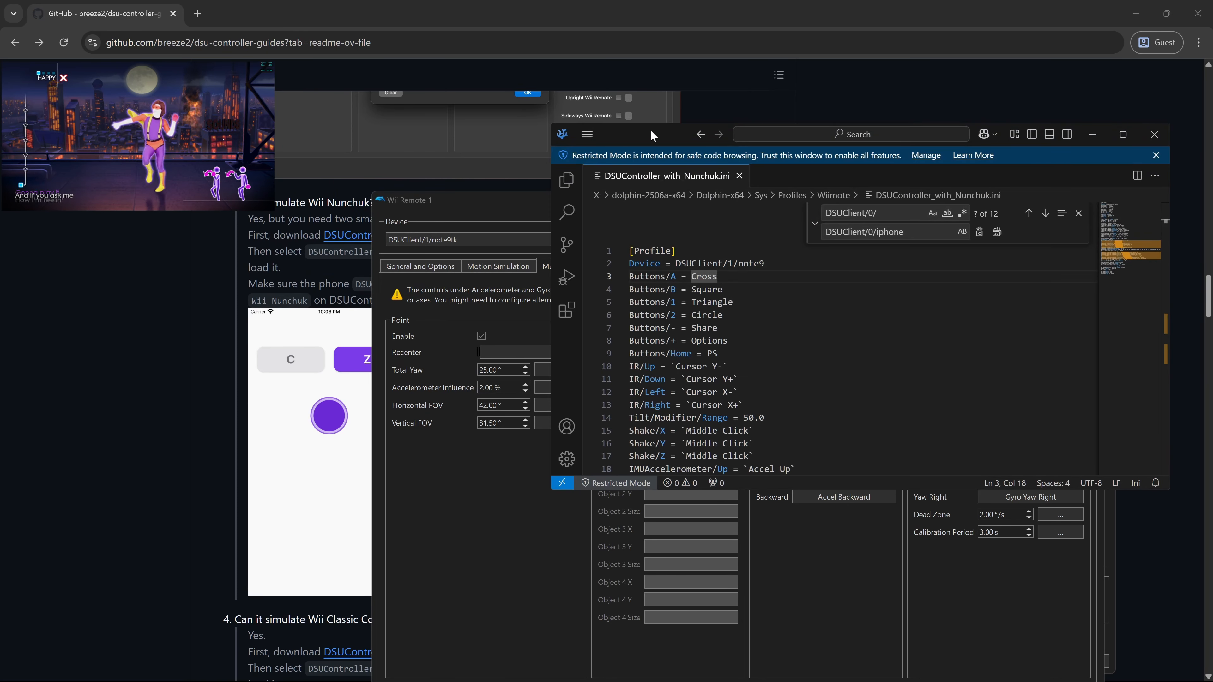
# - Append tk to the ini's Device line and pick DSUClient/1/iphoneeh as Wii Remote 1's device
pyautogui.moveTo(653, 131); pyautogui.dragTo(719, 144)
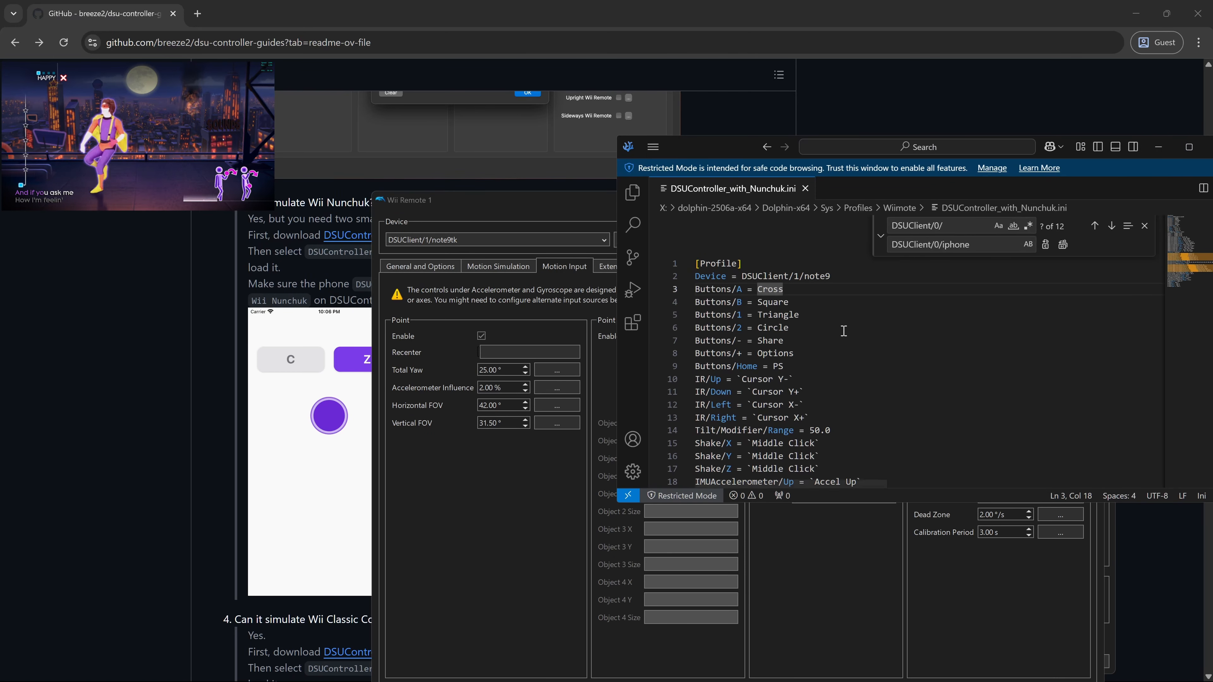
pyautogui.click(849, 276)
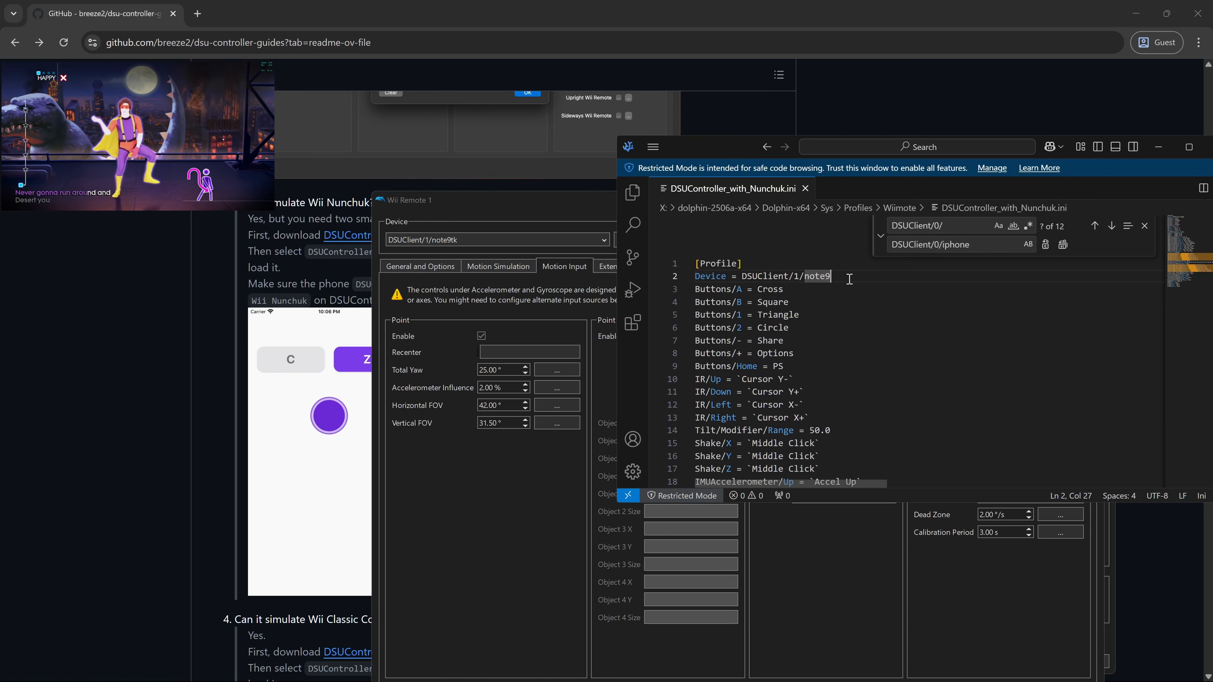
pyautogui.write('tk')
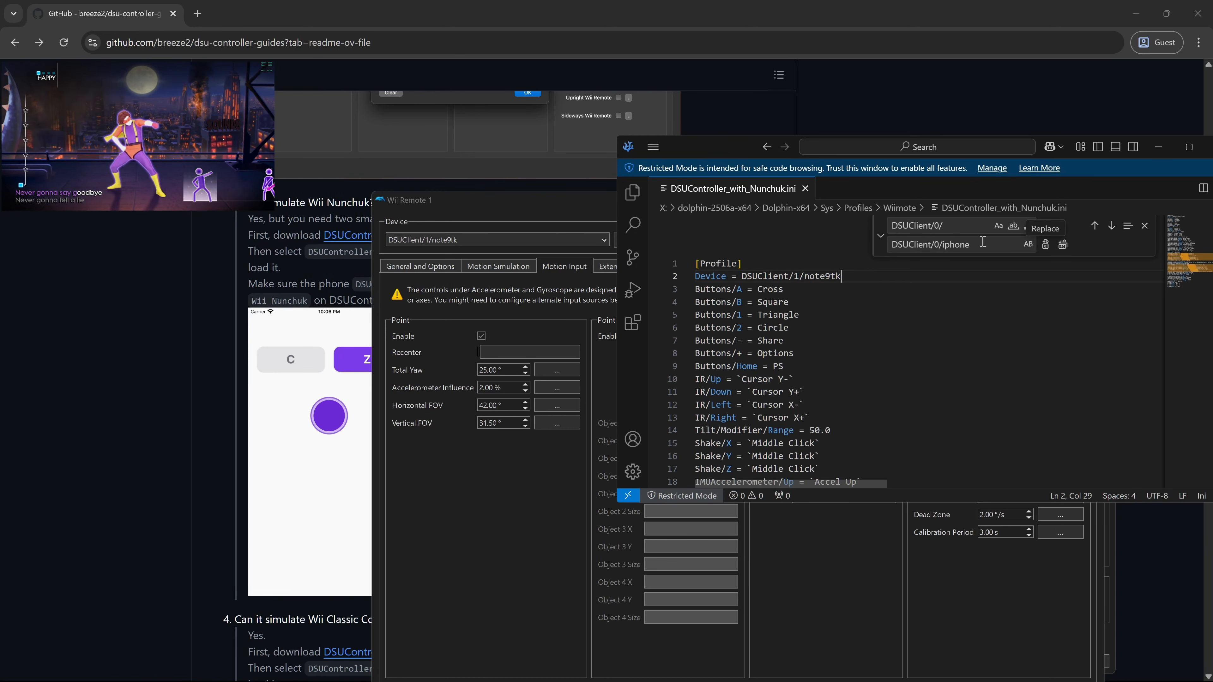
pyautogui.click(564, 240)
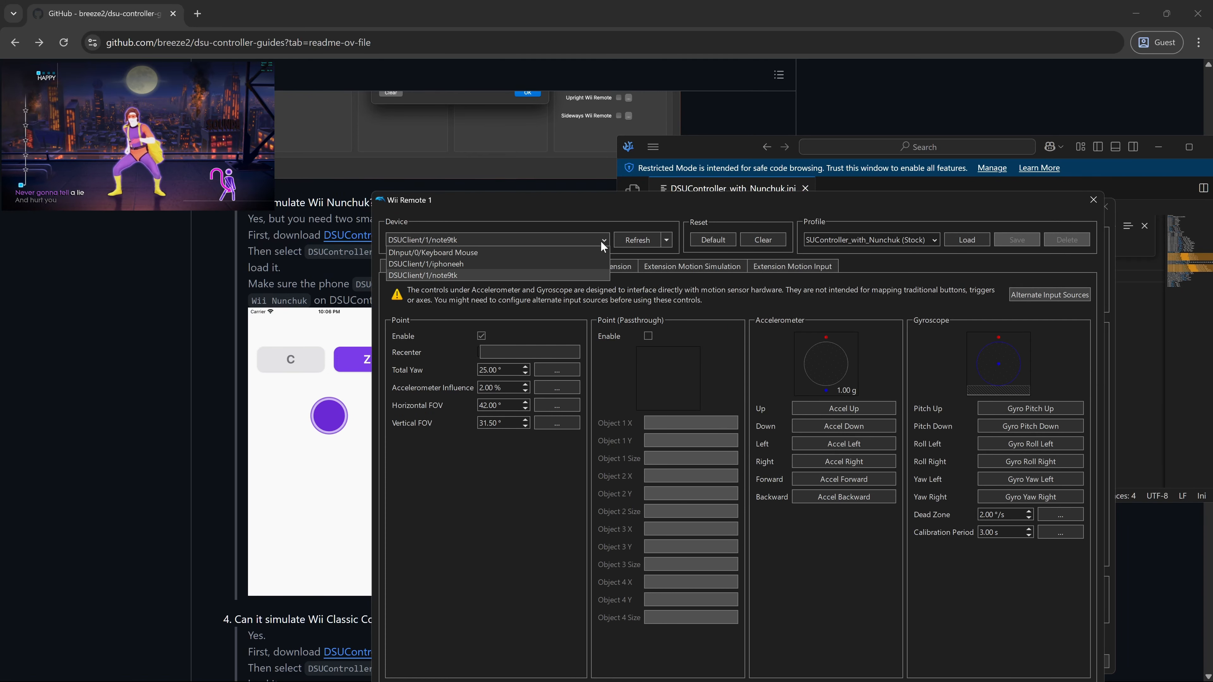
pyautogui.click(548, 264)
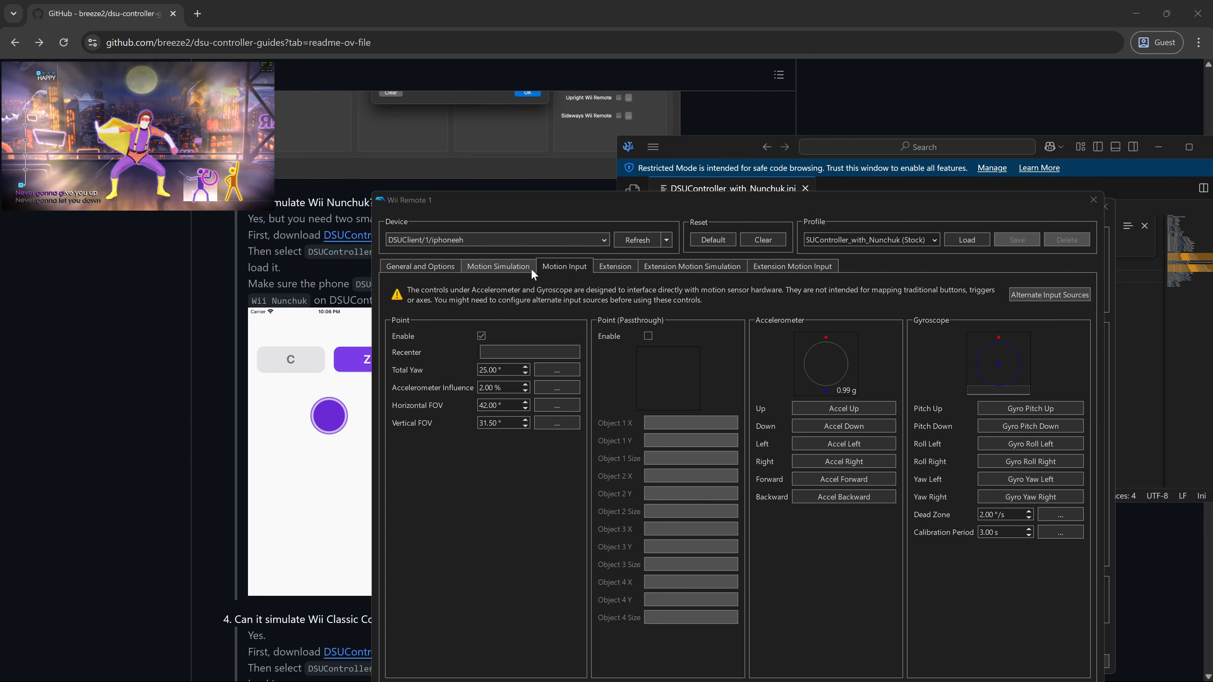
pyautogui.hotkey('alt', 'Tab')
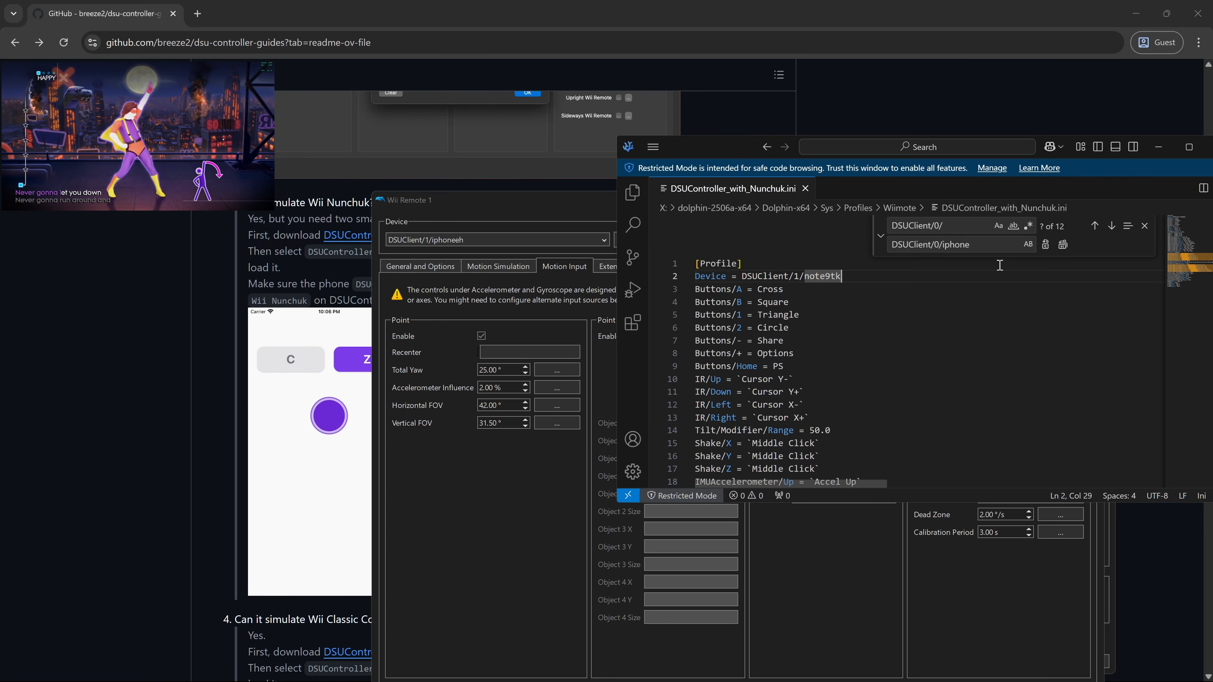
# - Change the replacement to DSUClient/0/iphoneeh, replace all occurrences, and save the profile file
pyautogui.click(990, 246)
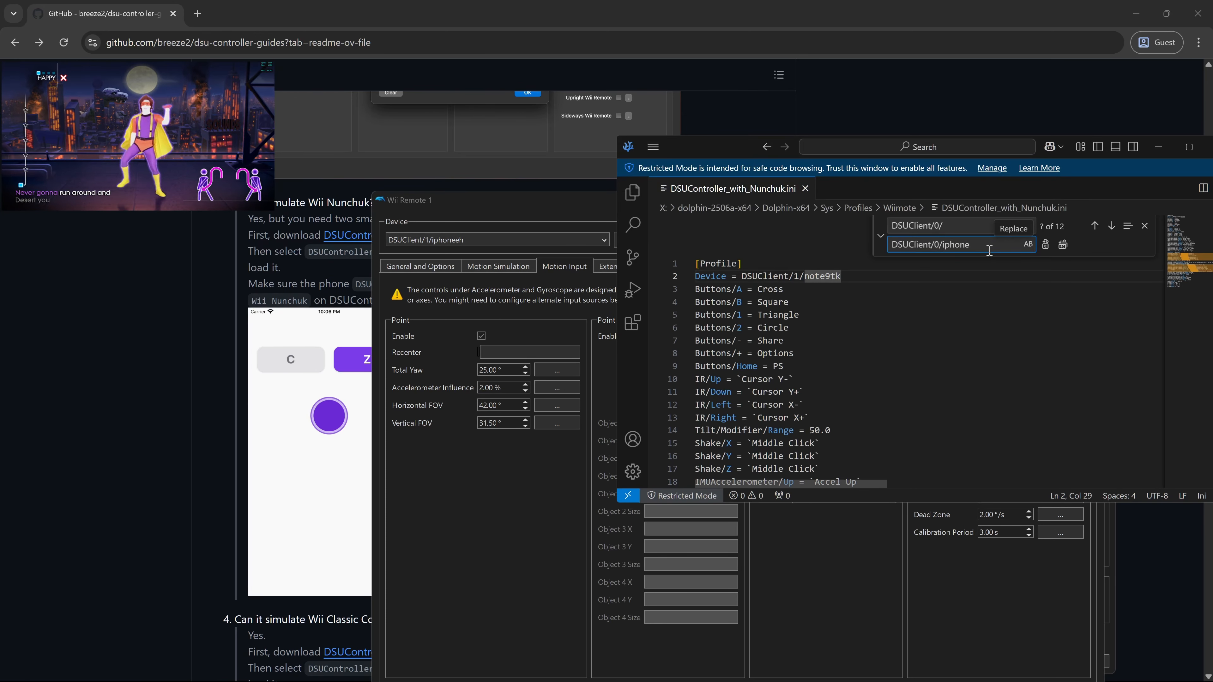
pyautogui.write('e')
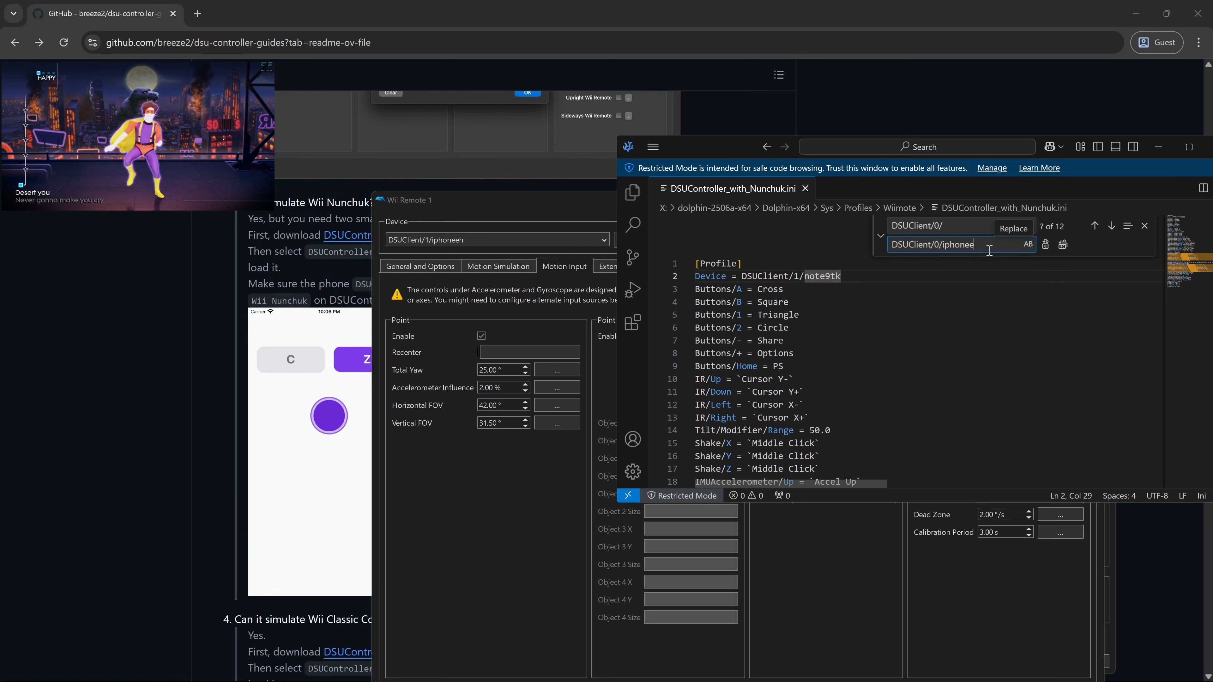
pyautogui.write('h')
pyautogui.click(1063, 244)
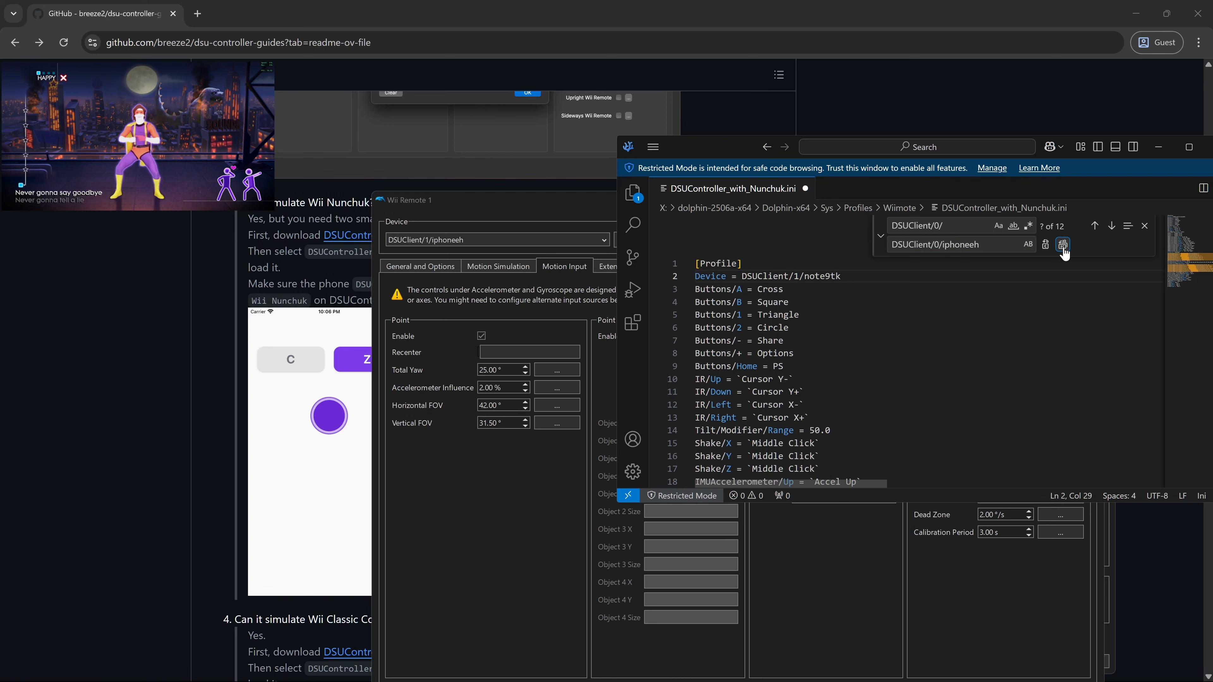
pyautogui.click(1069, 340)
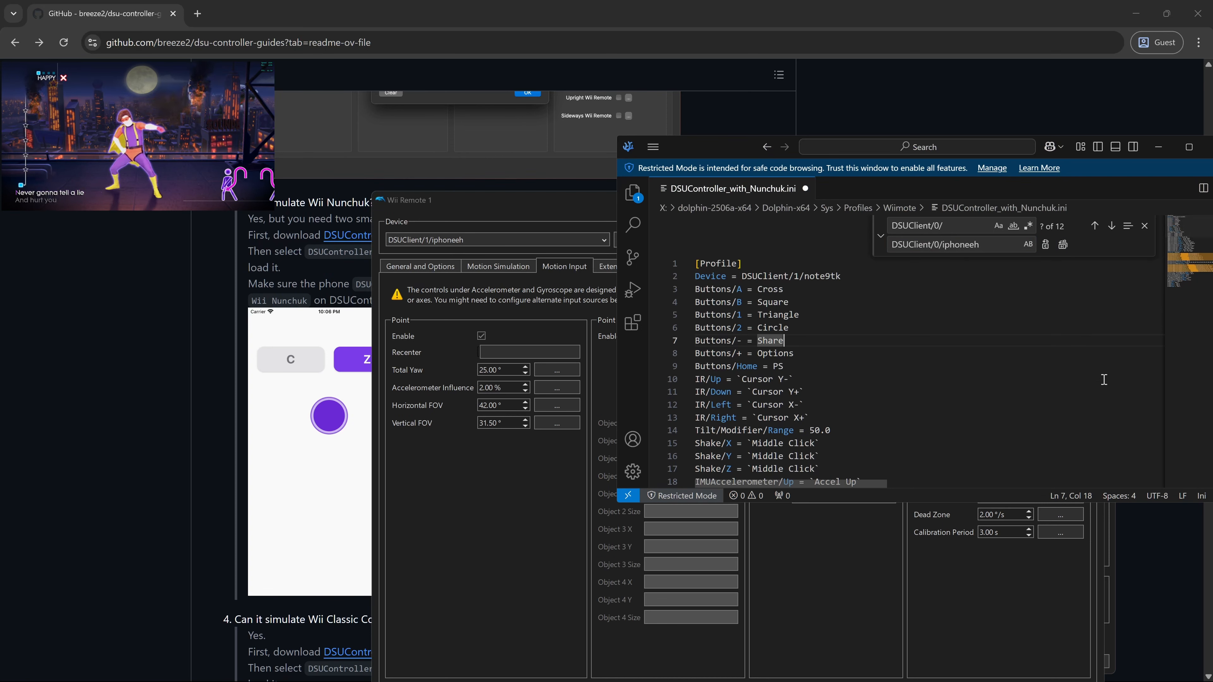
pyautogui.scroll(-10, 1104, 379)
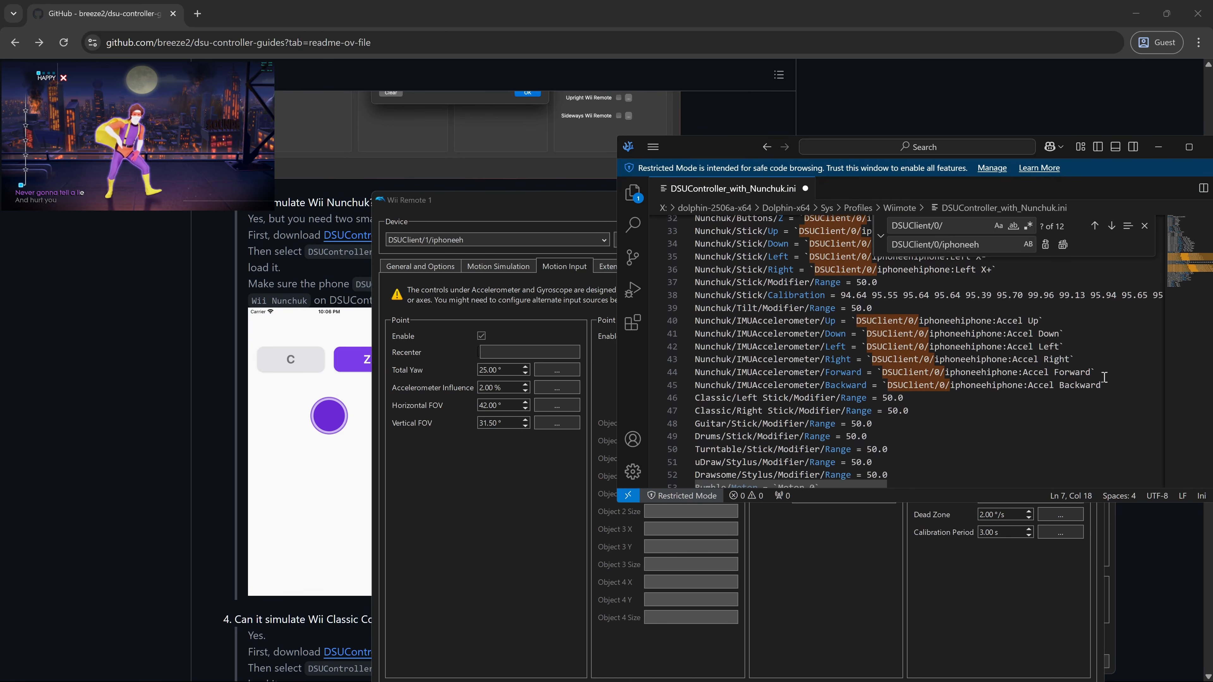
pyautogui.hotkey('ctrl', 's')
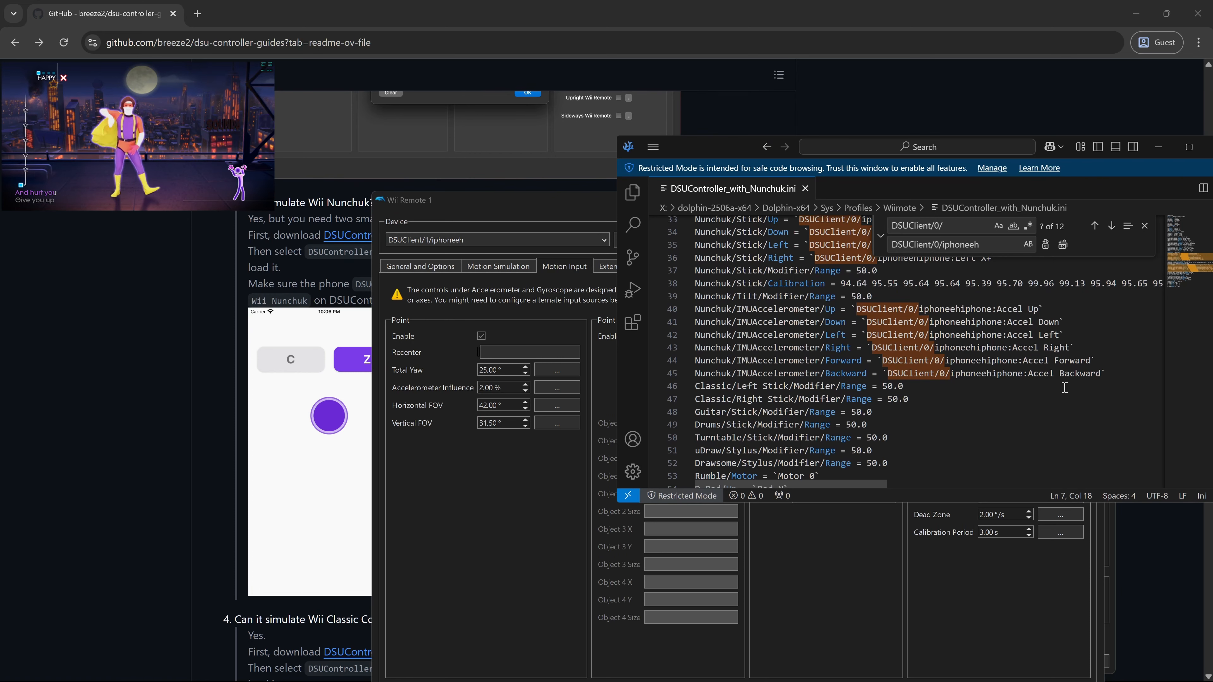
pyautogui.click(533, 205)
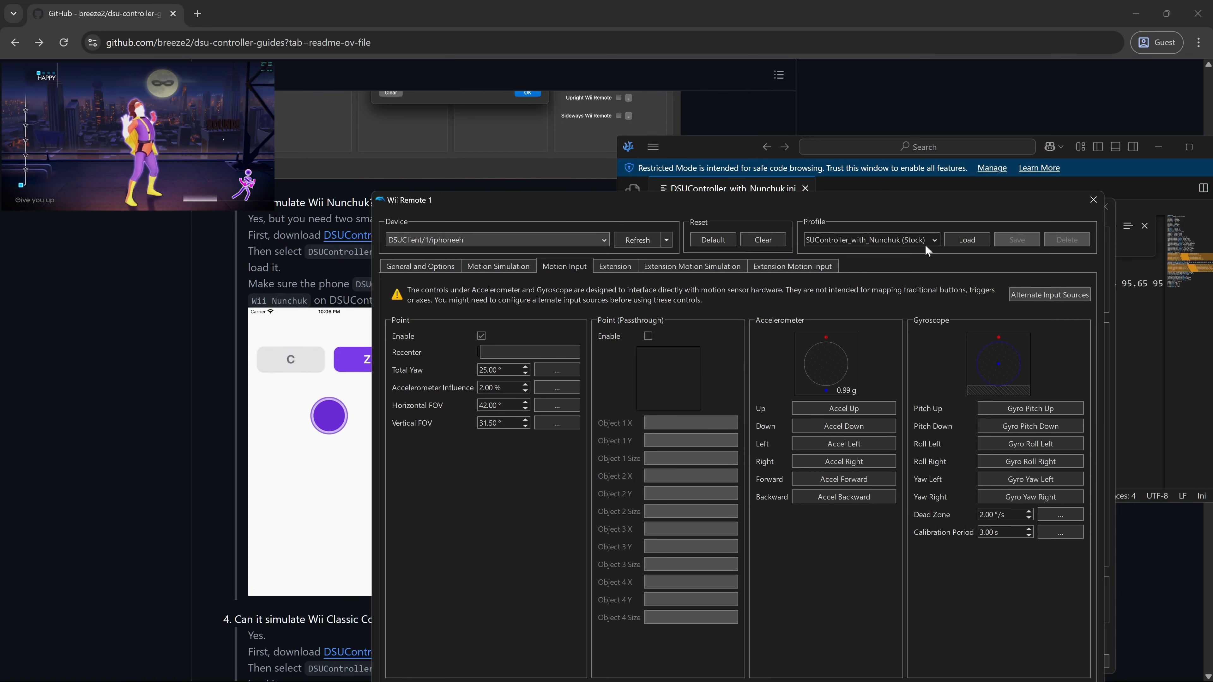
# - Clear and reload the Nunchuk profile on Wii Remote 1, keeping device DSUClient/1/note9tk
pyautogui.click(962, 246)
pyautogui.click(782, 240)
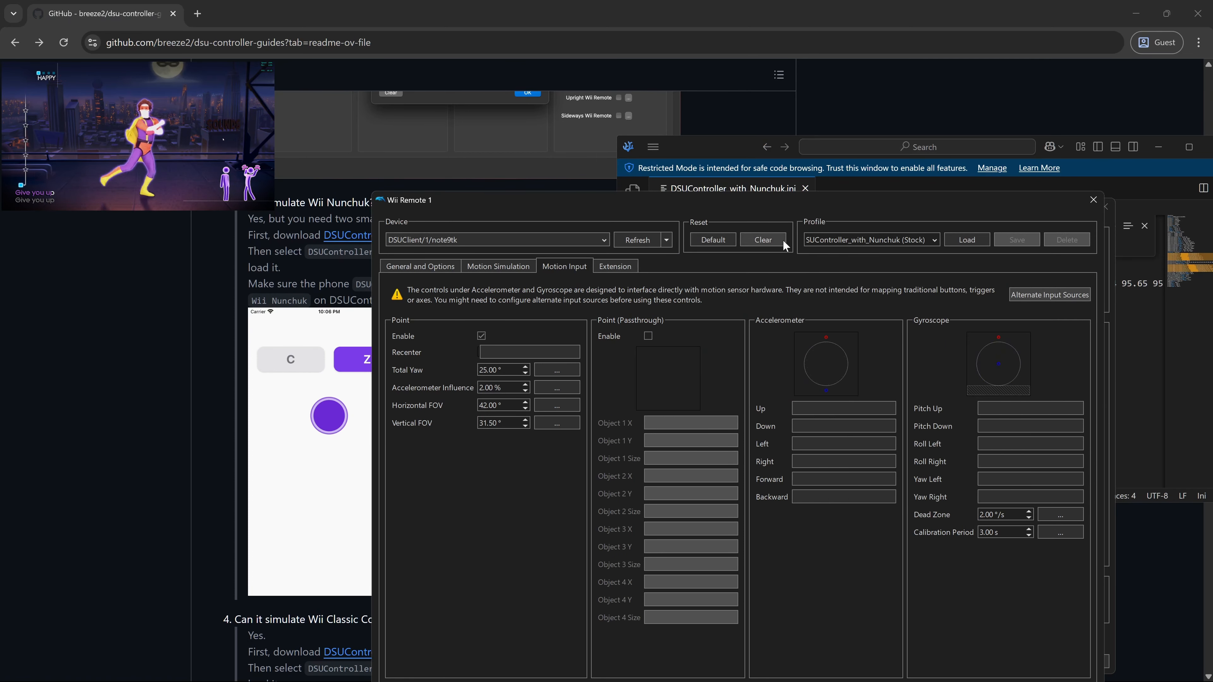
pyautogui.click(971, 243)
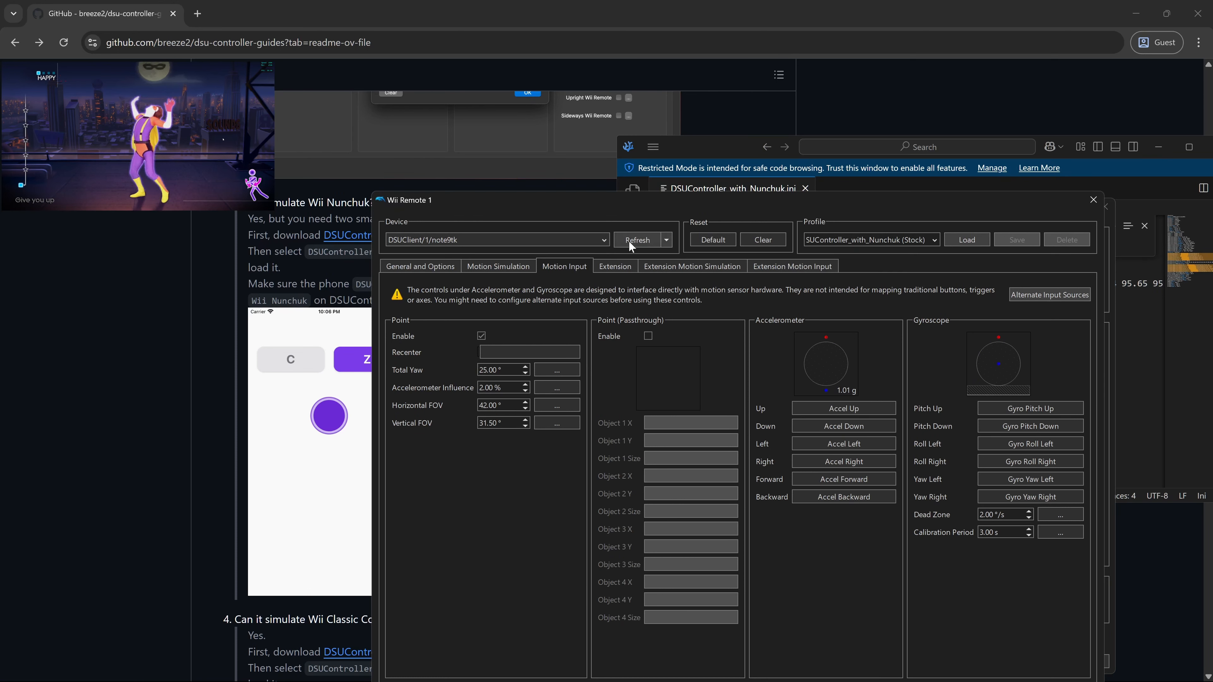
pyautogui.click(603, 240)
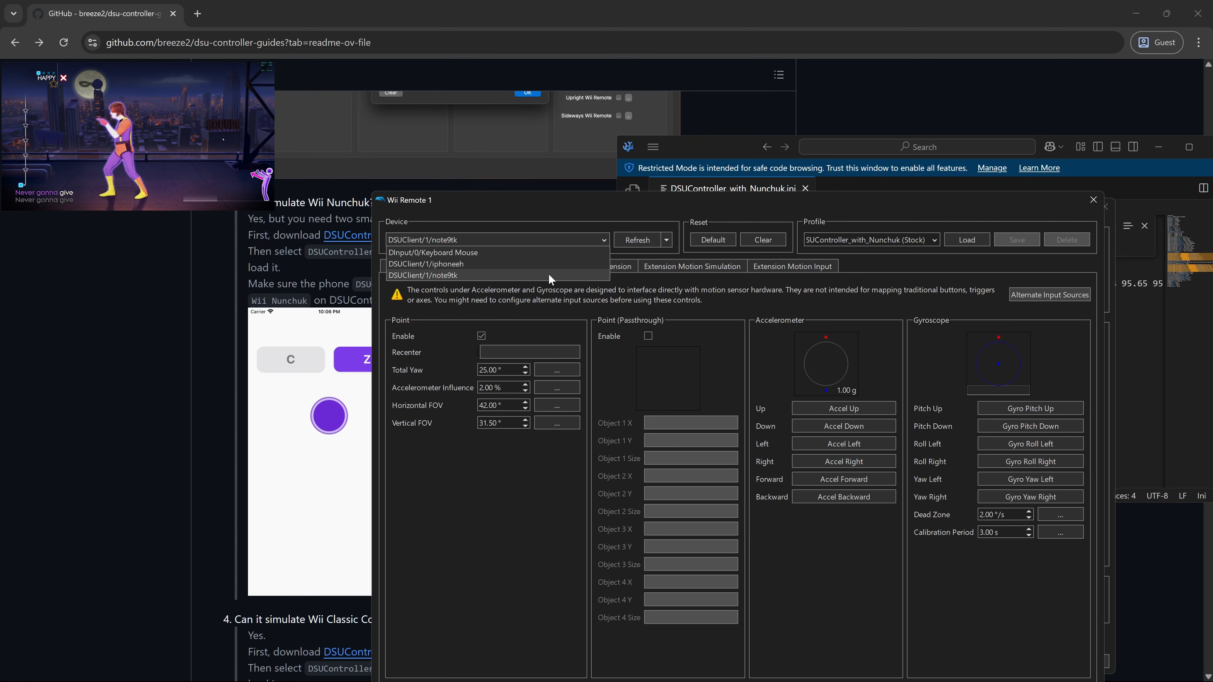
pyautogui.click(510, 276)
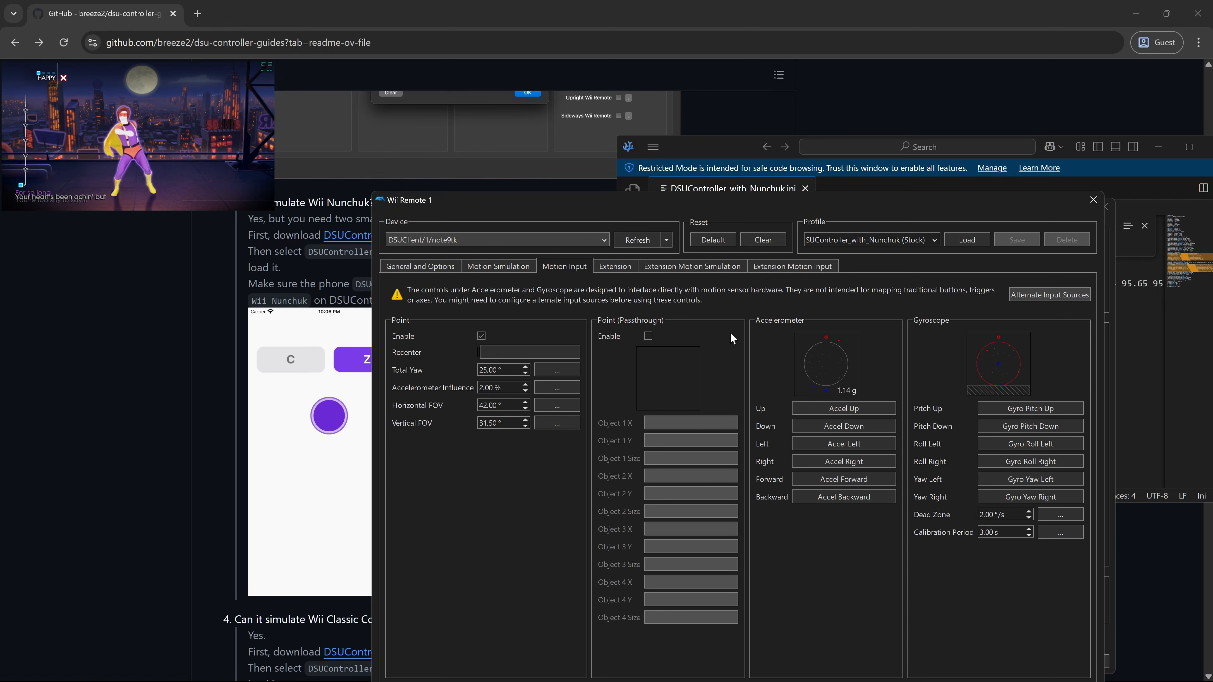
# - Check the General and Motion tabs, then open the Nunchuk extension's input configuration
pyautogui.click(414, 269)
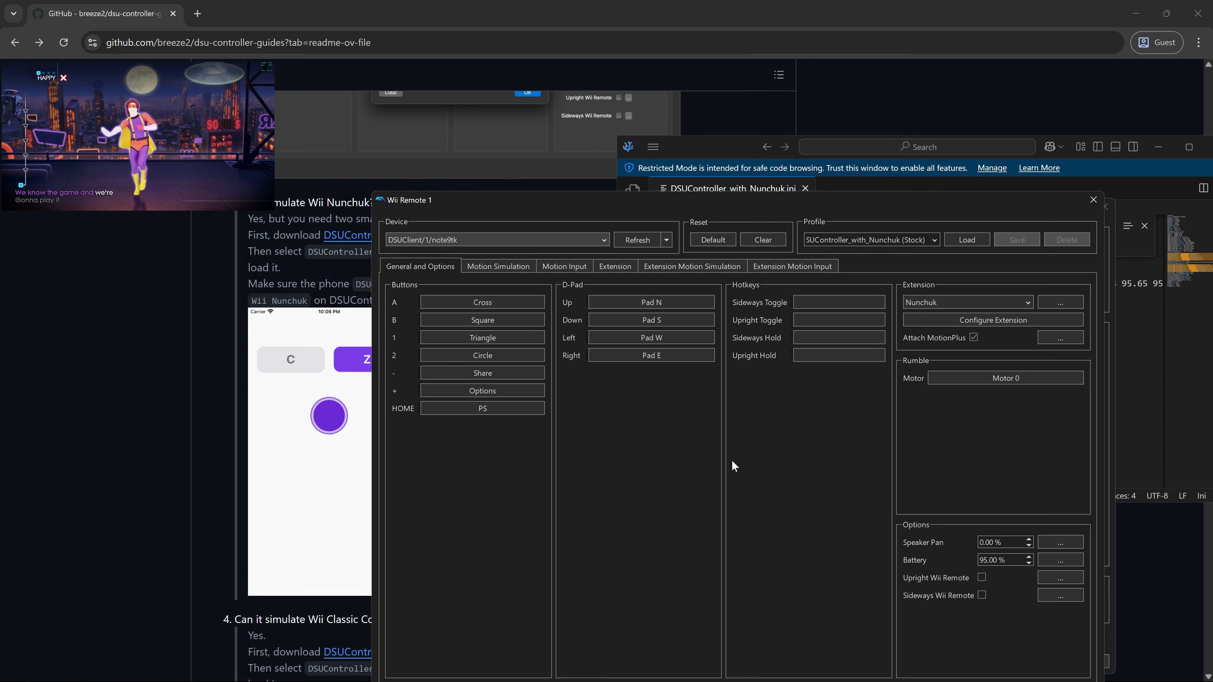
pyautogui.click(560, 263)
pyautogui.click(437, 267)
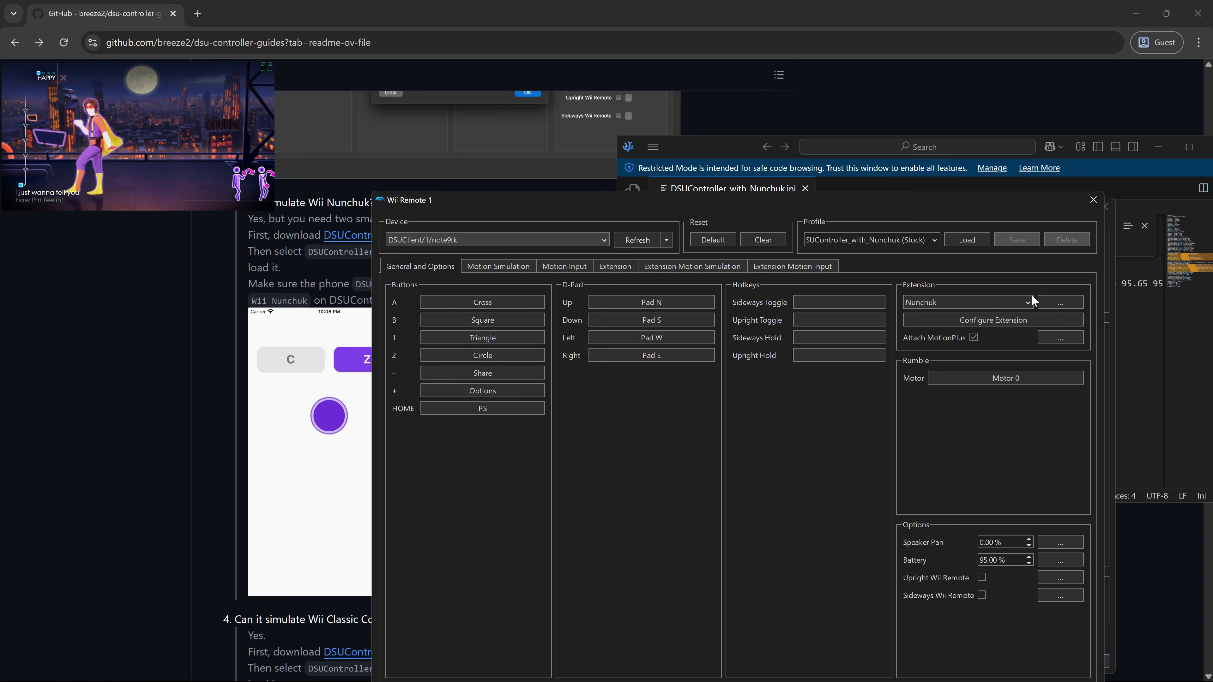
pyautogui.click(1042, 306)
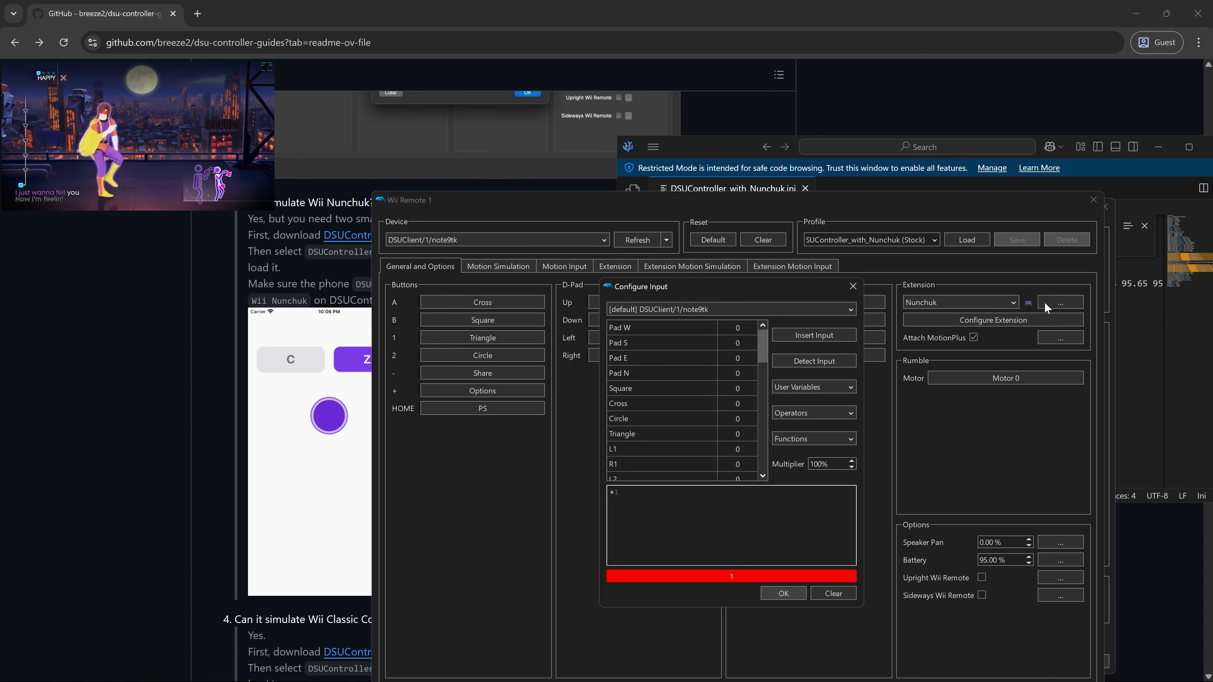
# - Try DSUClient/1/iphoneeh as the Nunchuk device, revert to note9tk, and close the dialog
pyautogui.click(718, 309)
pyautogui.click(696, 330)
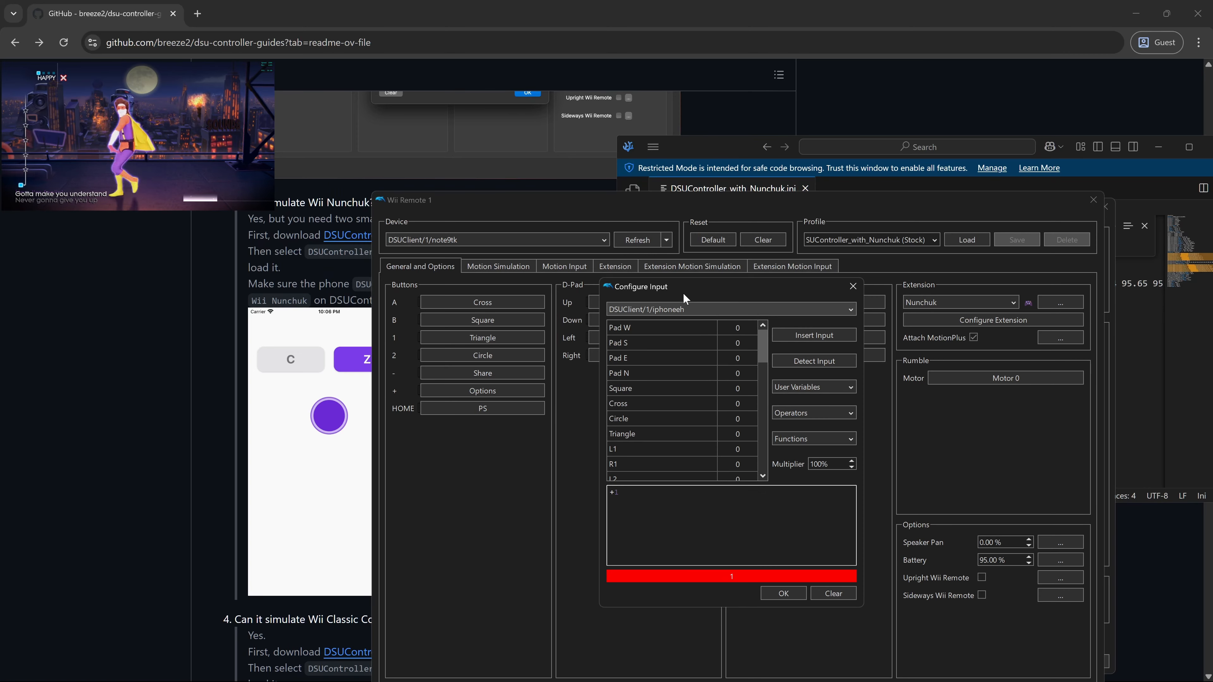
pyautogui.click(750, 311)
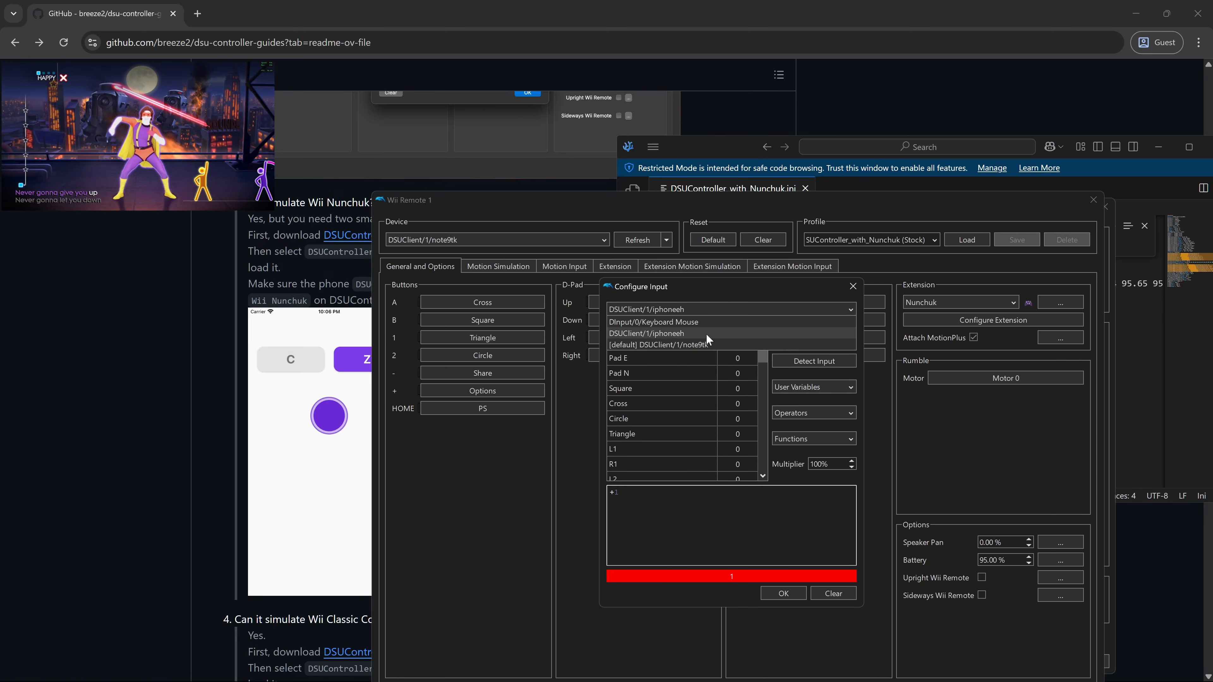
pyautogui.click(705, 345)
pyautogui.click(779, 593)
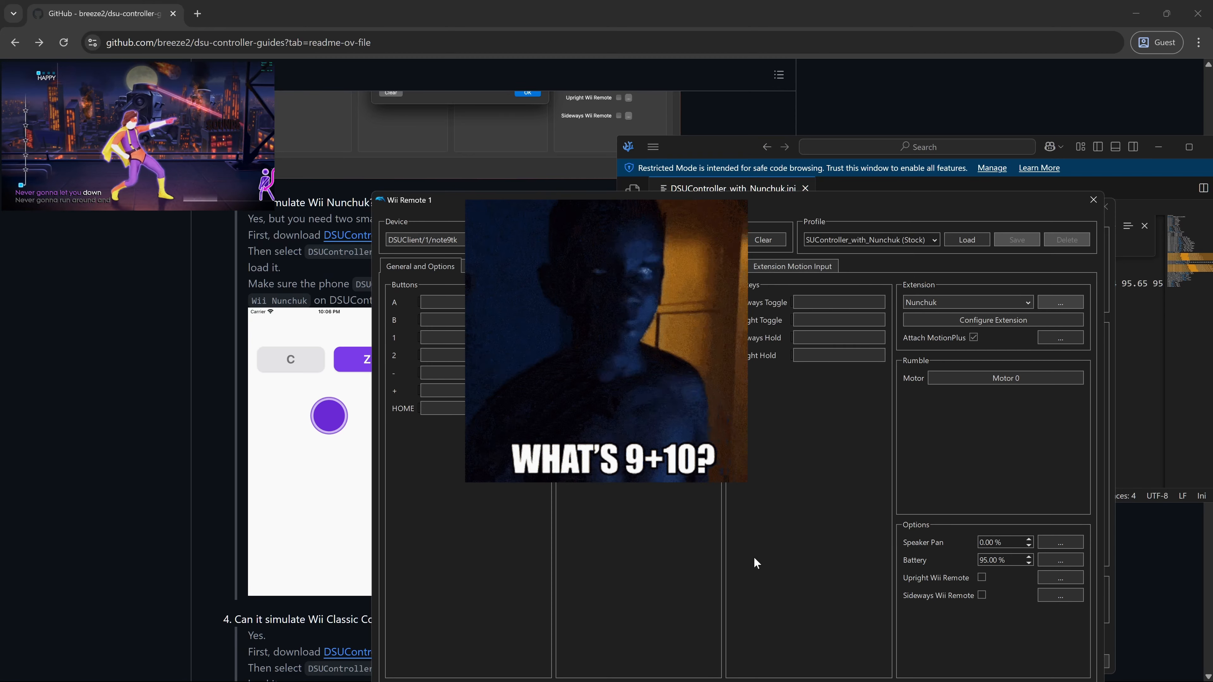
# - Review the Wii Remote's Motion Simulation and Motion Input tabs, then return to General and Options
pyautogui.click(498, 267)
pyautogui.click(564, 266)
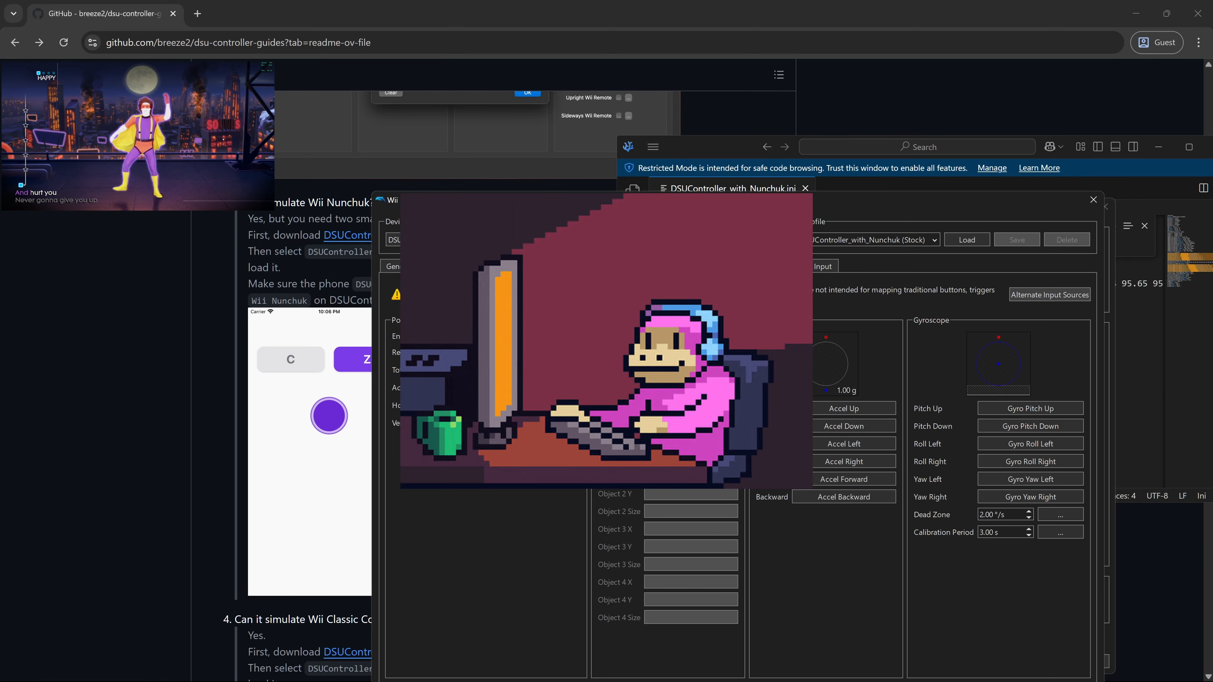
pyautogui.click(480, 265)
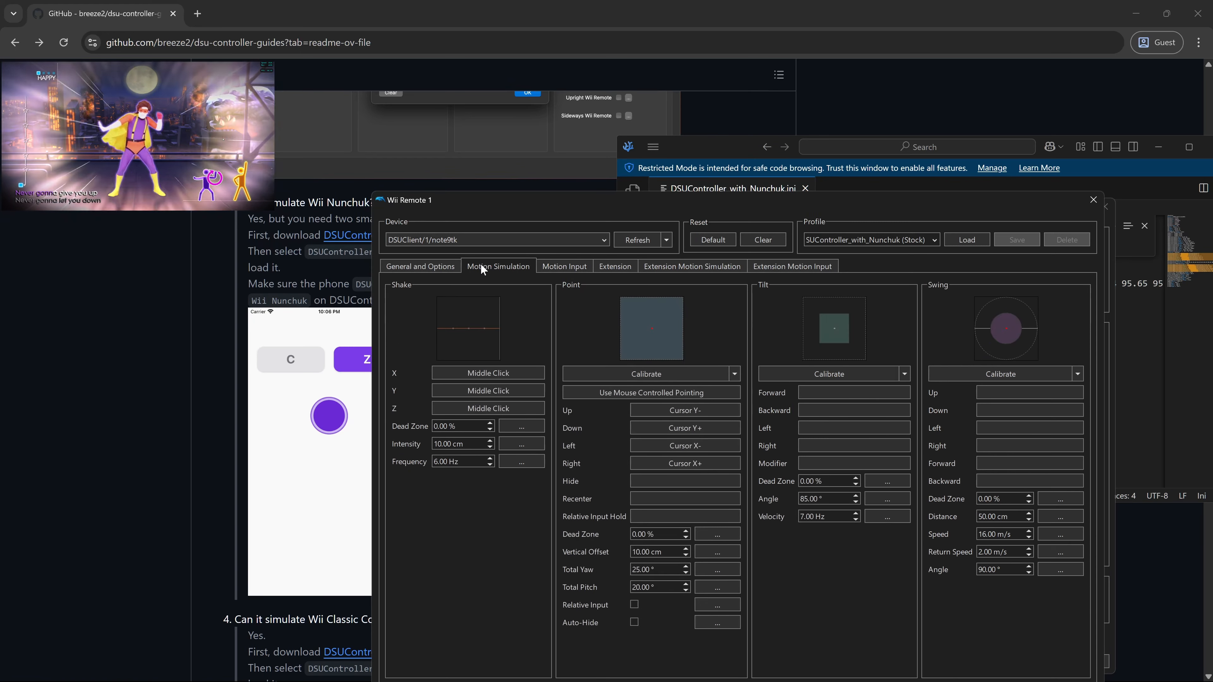
pyautogui.click(416, 268)
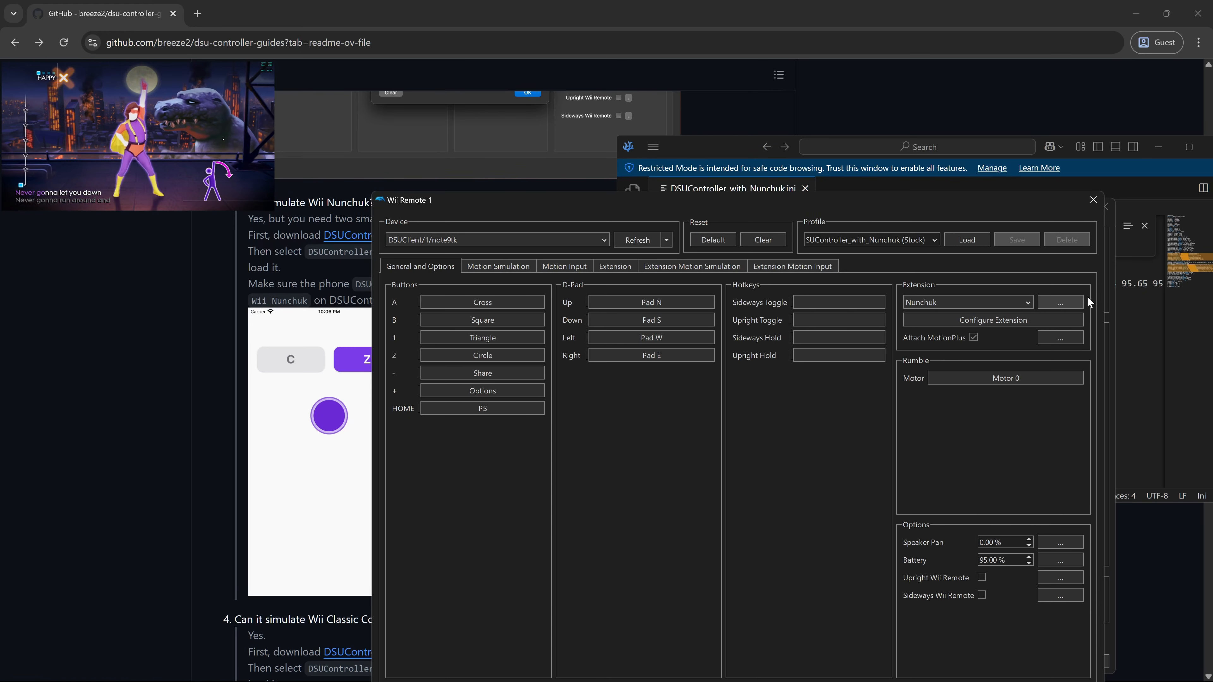
# - Set the Nunchuk input device to DSUClient/1/iphoneeh and confirm it
pyautogui.click(1068, 303)
pyautogui.click(761, 310)
pyautogui.click(752, 332)
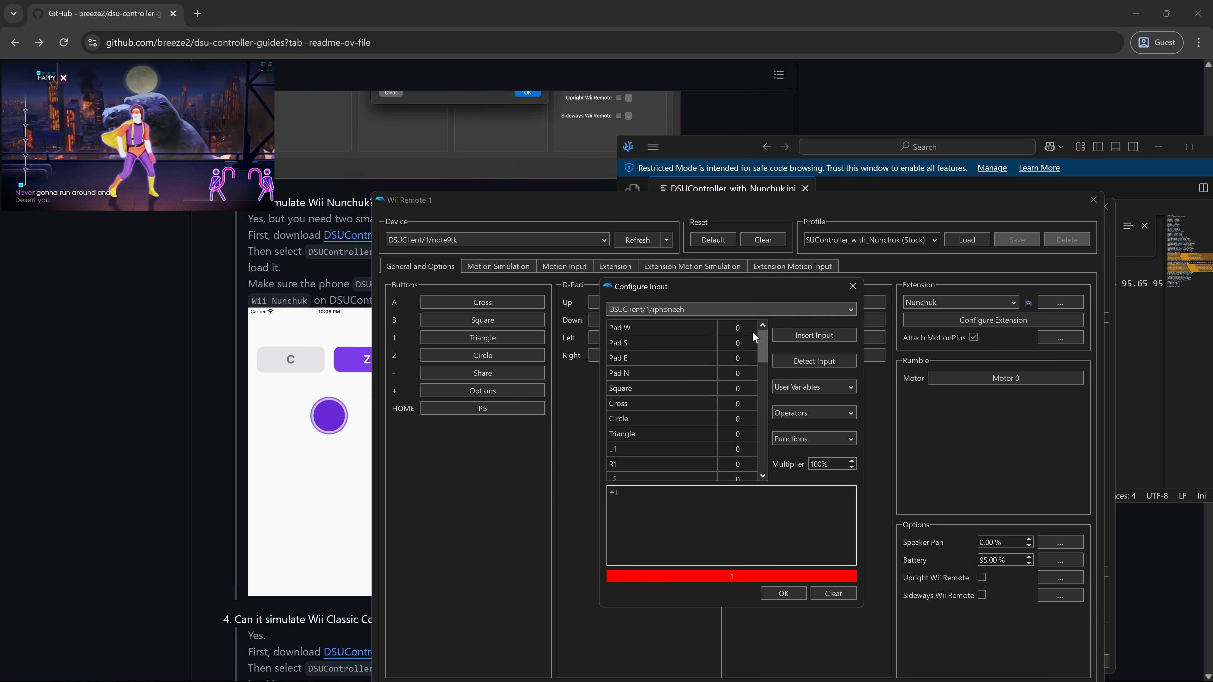
pyautogui.click(783, 594)
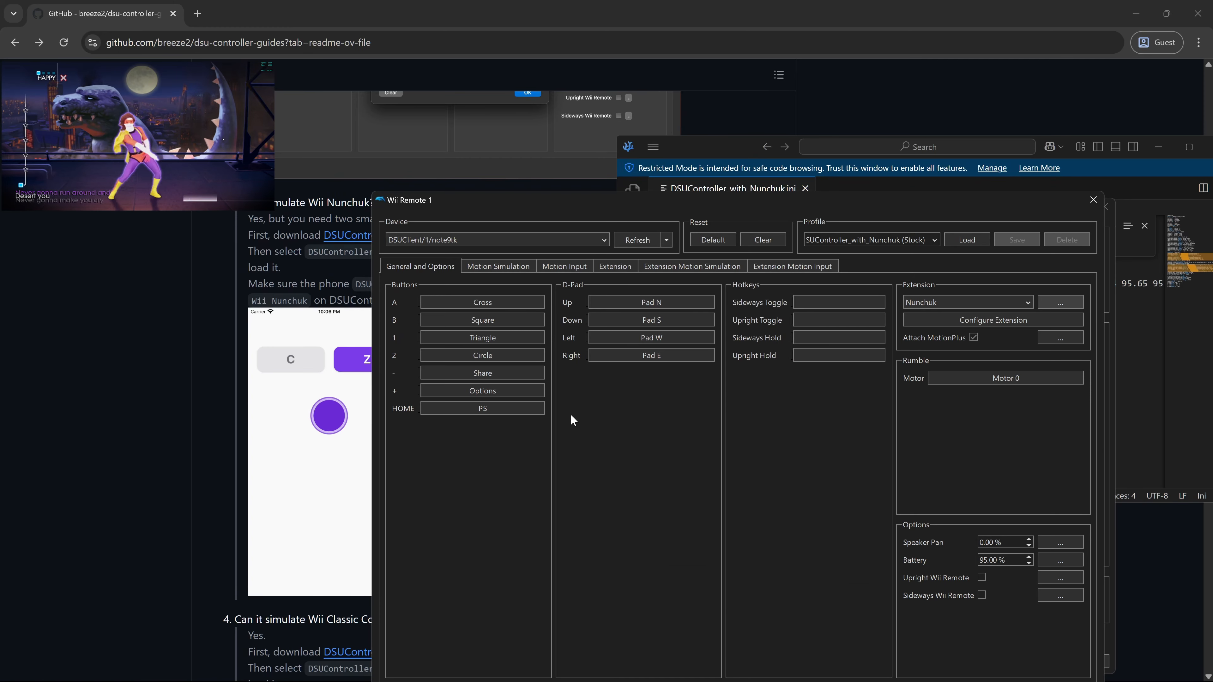
pyautogui.click(568, 267)
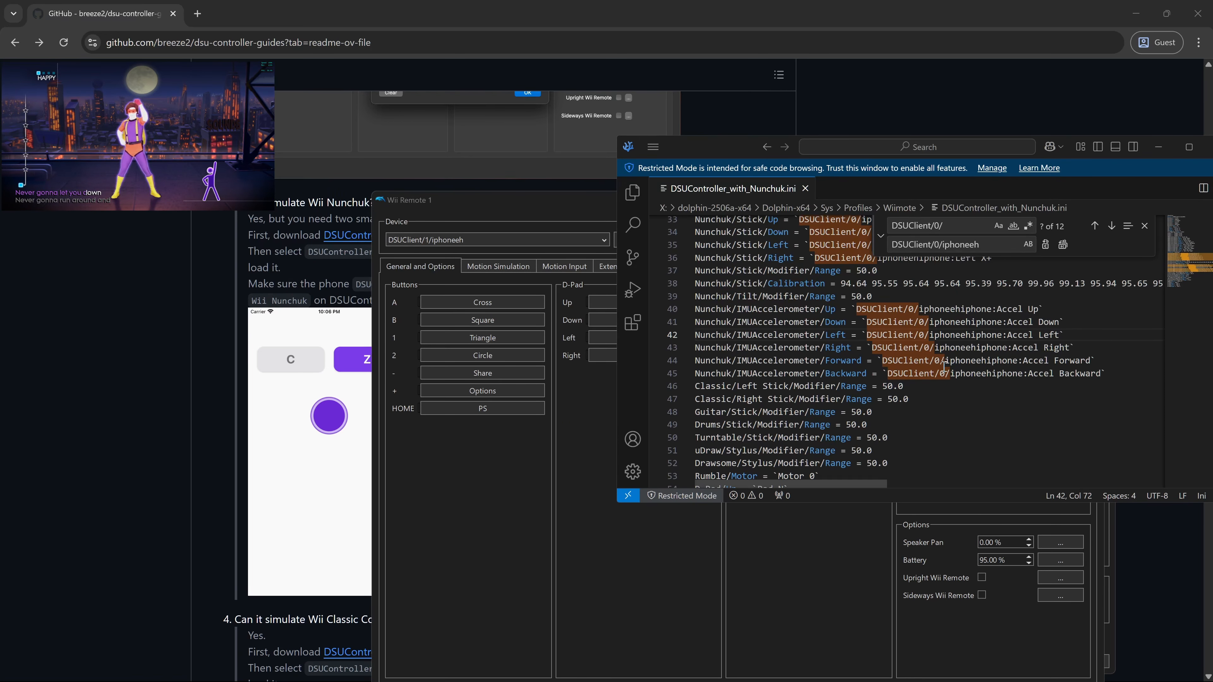
# - Select the doubled device name DSUClient/0/iphoneehiphone on line 31 of the Nunchuk profile
pyautogui.scroll(3, 959, 420)
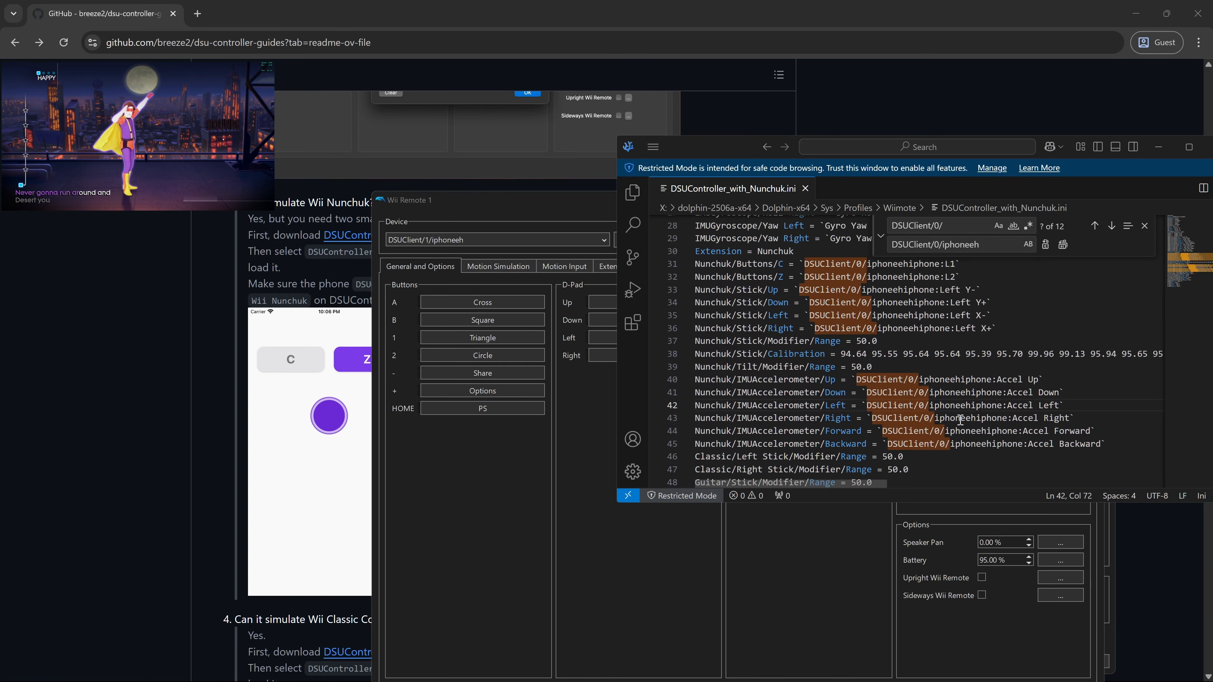
pyautogui.click(940, 245)
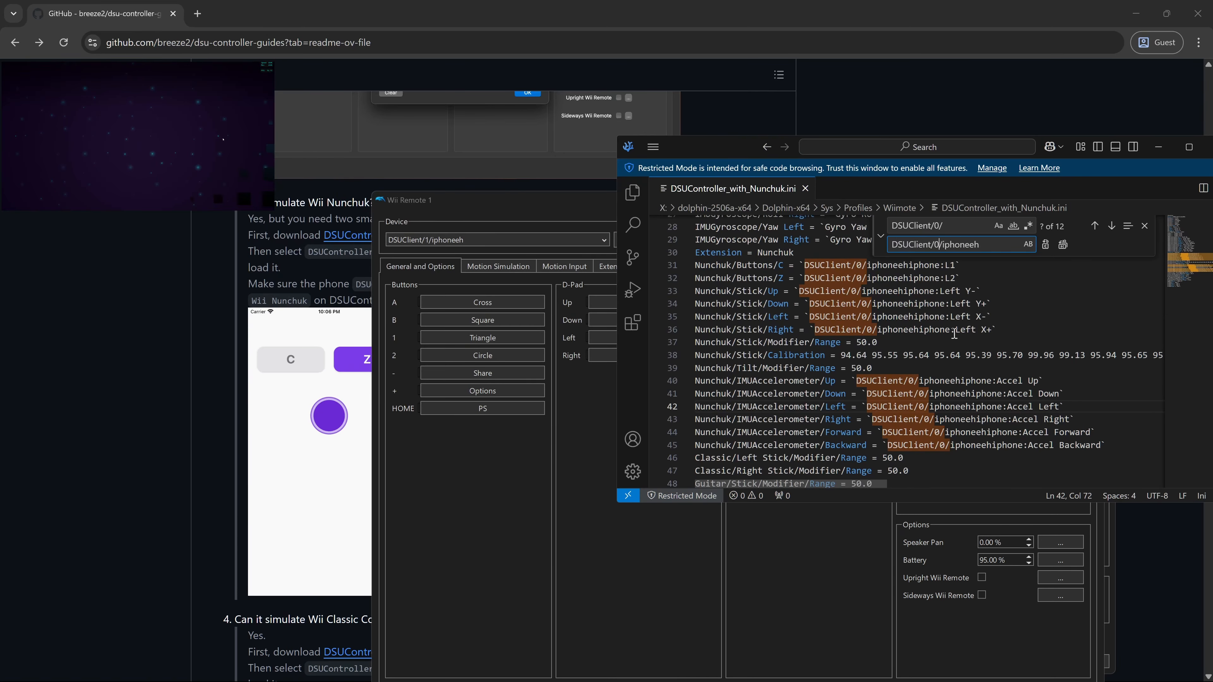
pyautogui.click(951, 331)
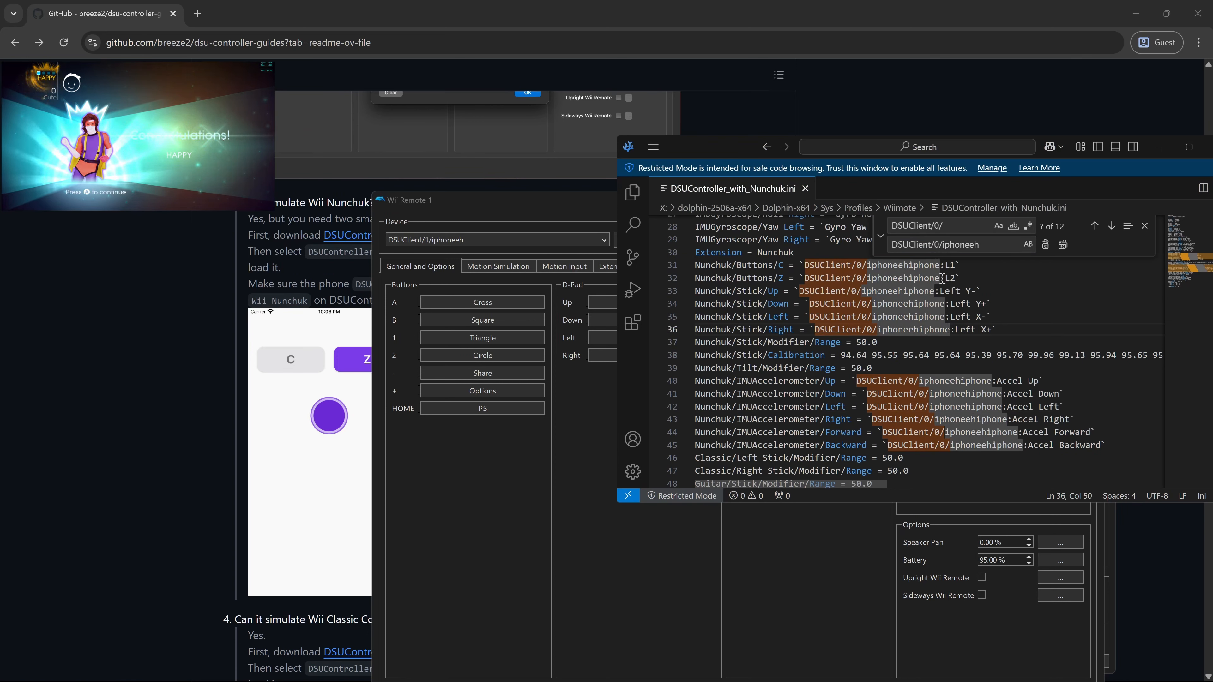
pyautogui.moveTo(940, 266); pyautogui.dragTo(806, 266)
pyautogui.hotkey('ctrl', 'c')
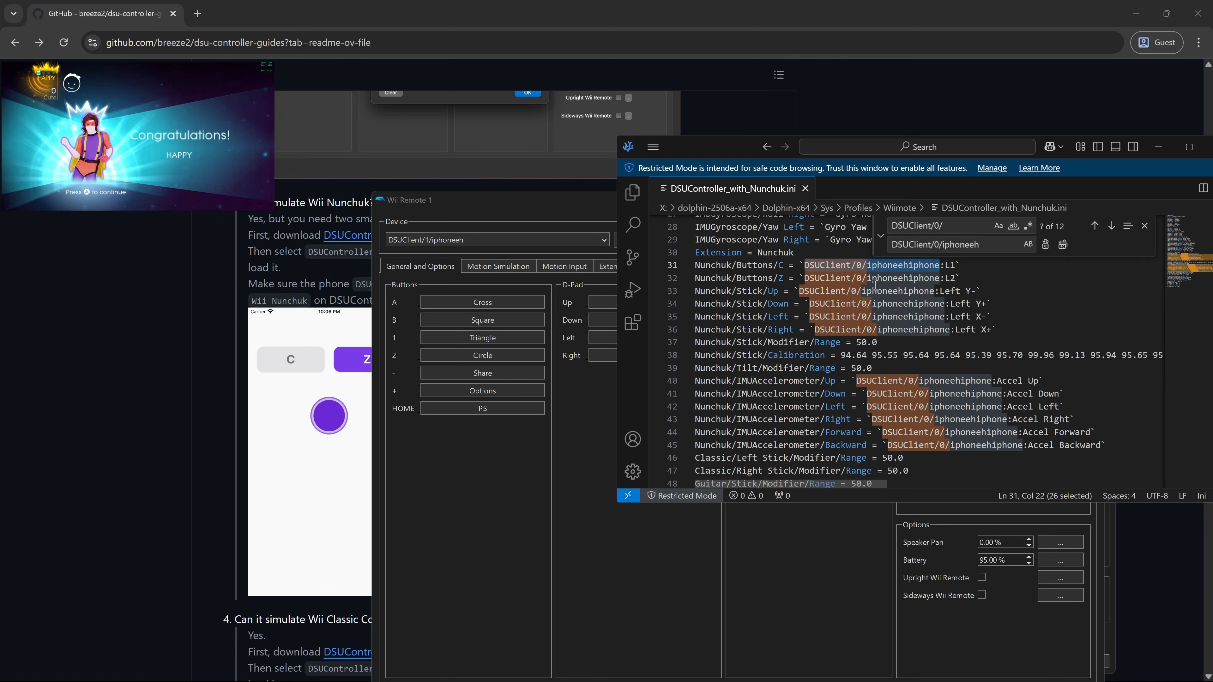
# - Paste DSUClient/0/iphoneehiphone as the search text and enter DSUClient/1/iphoneeh as the replacement
pyautogui.click(958, 232)
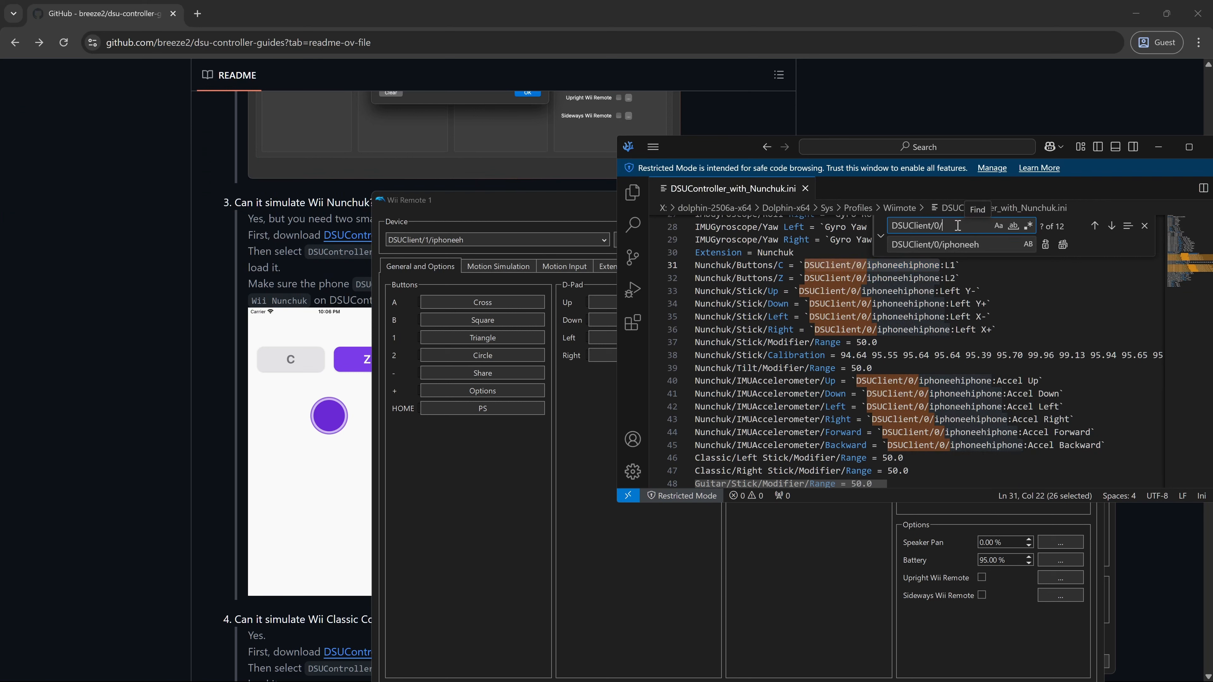
pyautogui.moveTo(919, 223); pyautogui.dragTo(889, 224)
pyautogui.hotkey('ctrl', 'v')
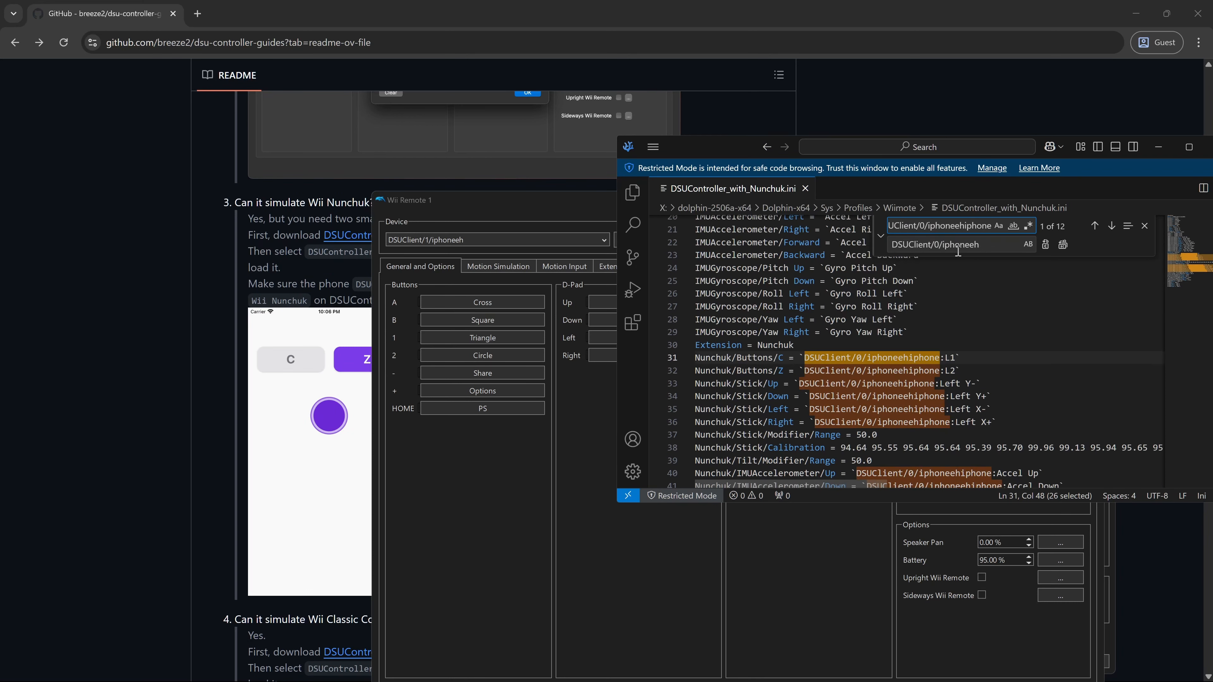
pyautogui.click(938, 246)
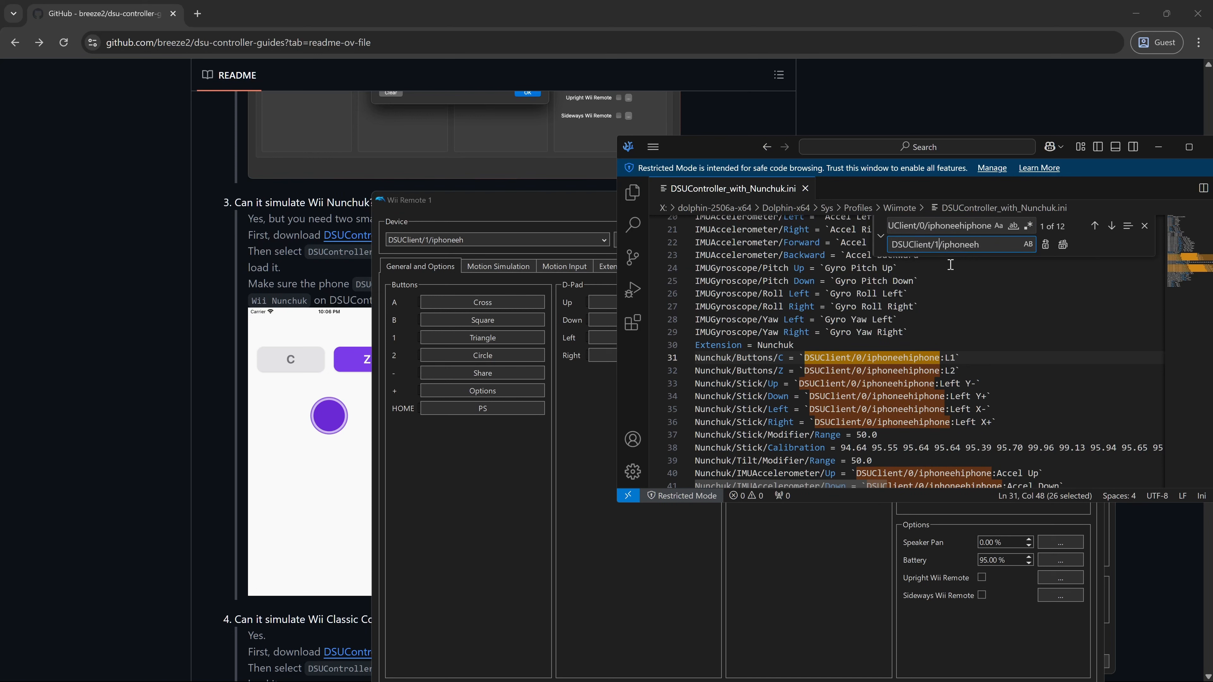